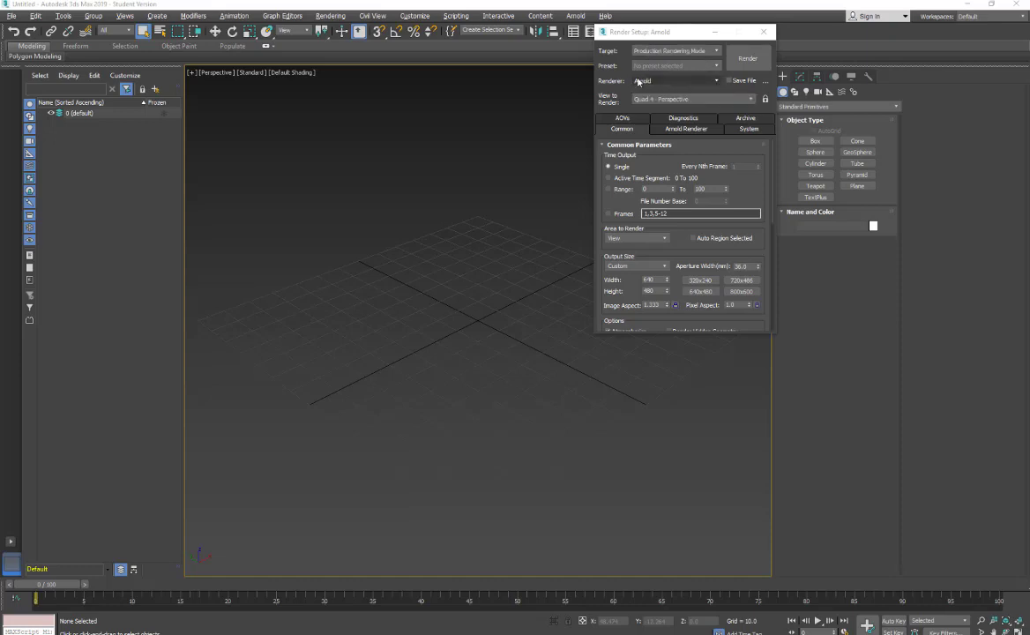
# Create a 36.487-unit Box001 cube at the grid centre using the Cube creation method.
pyautogui.click(762, 31)
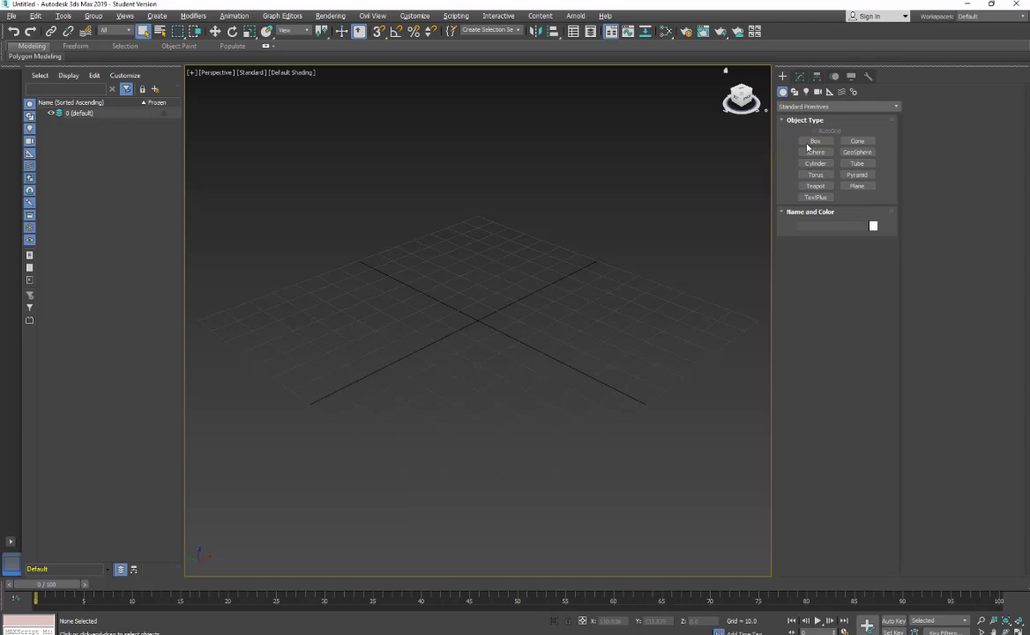
pyautogui.click(814, 142)
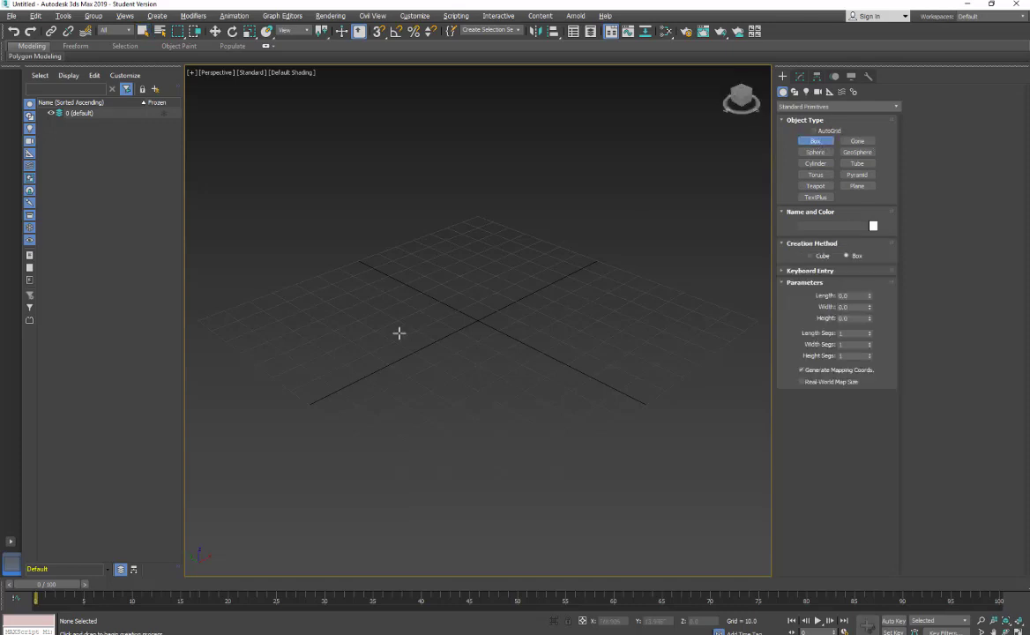
pyautogui.click(808, 256)
pyautogui.moveTo(480, 301)
pyautogui.mouseDown()
pyautogui.moveTo(497, 357)
pyautogui.moveTo(491, 307)
pyautogui.mouseUp()
pyautogui.rightClick(491, 306)
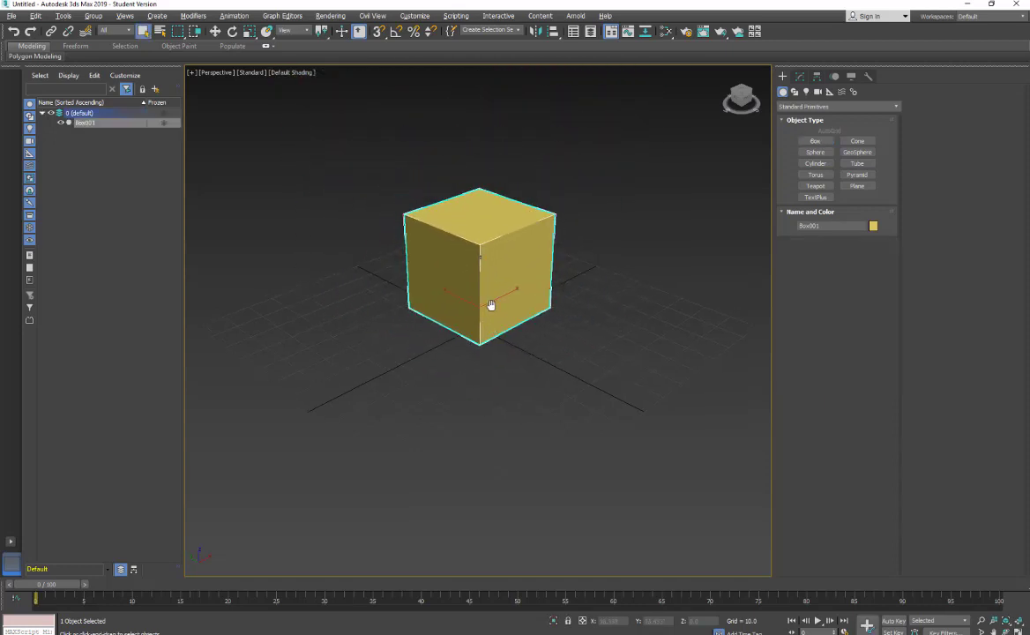
pyautogui.scroll(4, 491, 304)
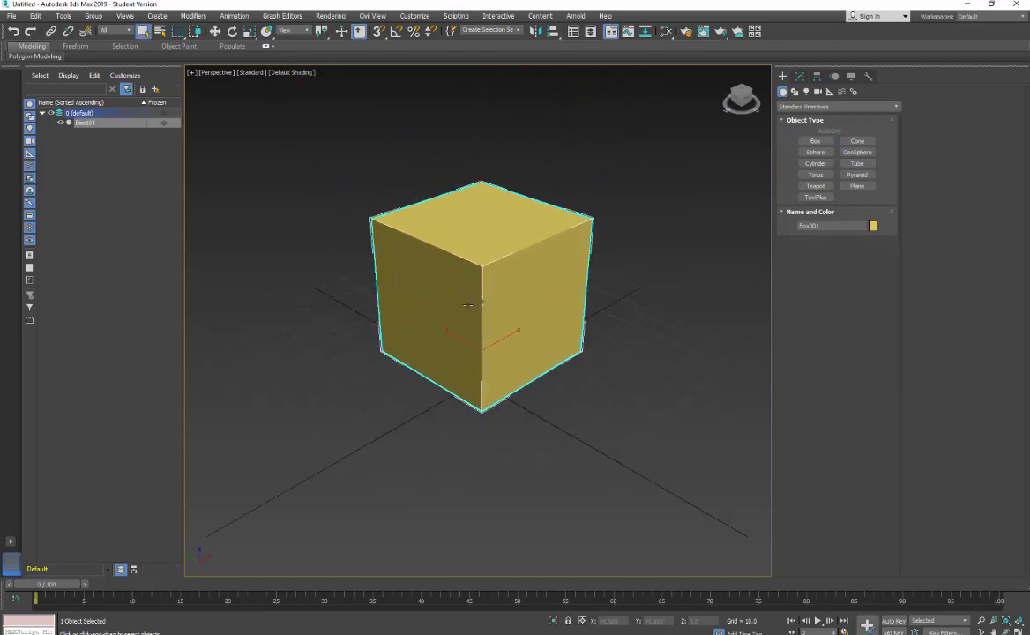
# Show the viewport in Edged Faces and leave the cube's length segments at 1.
pyautogui.click(284, 76)
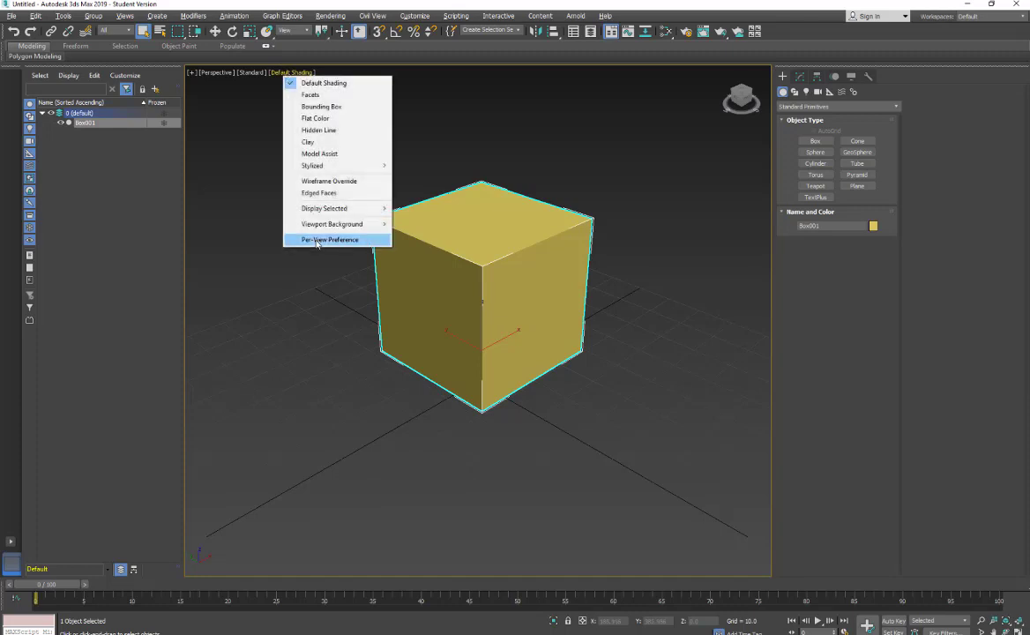
pyautogui.click(287, 187)
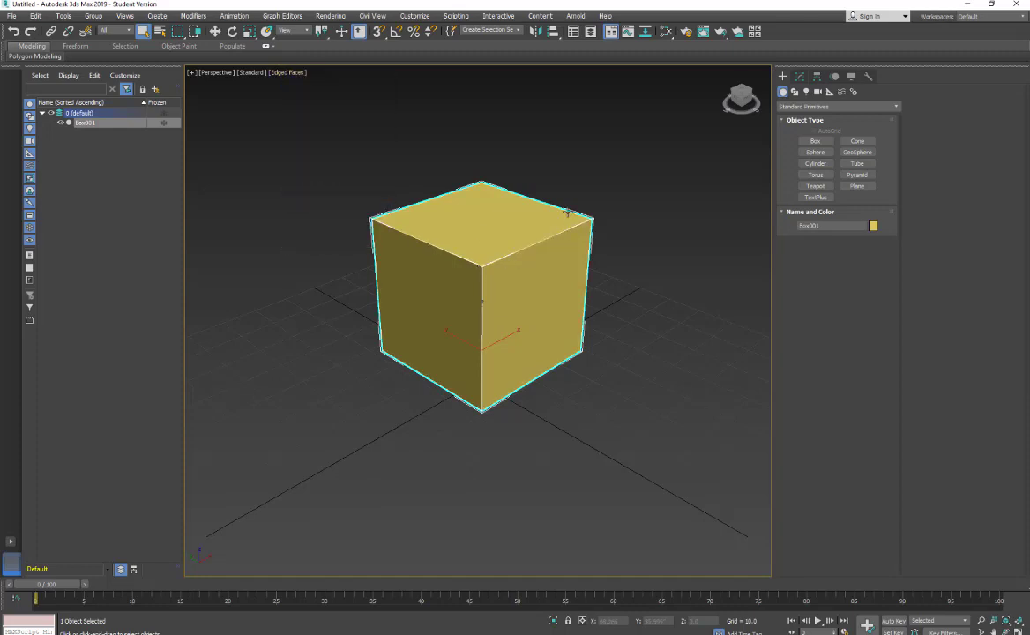
pyautogui.click(799, 76)
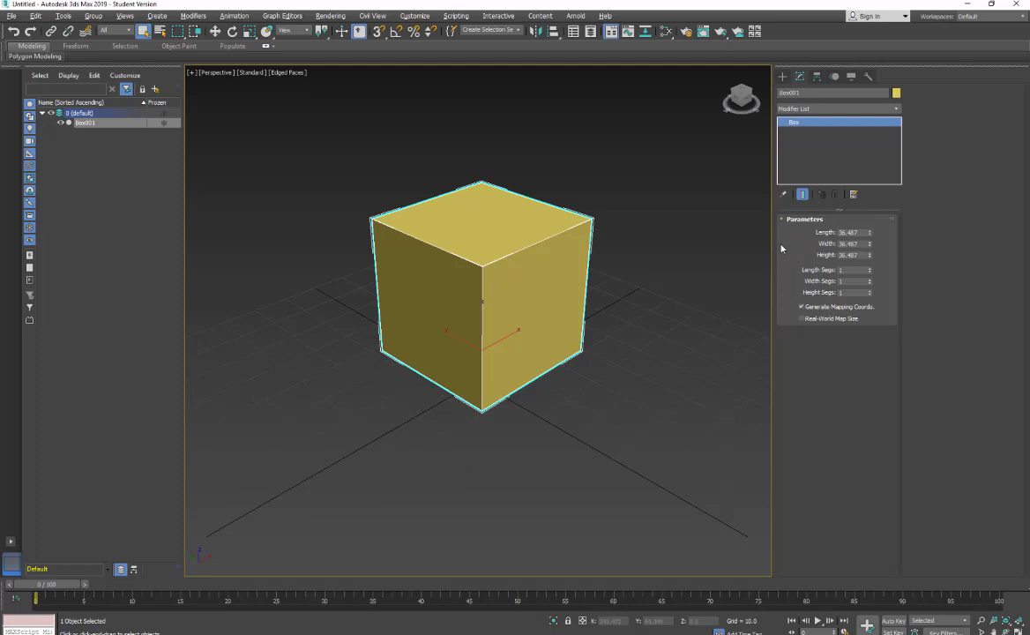
pyautogui.click(869, 271)
pyautogui.click(870, 271)
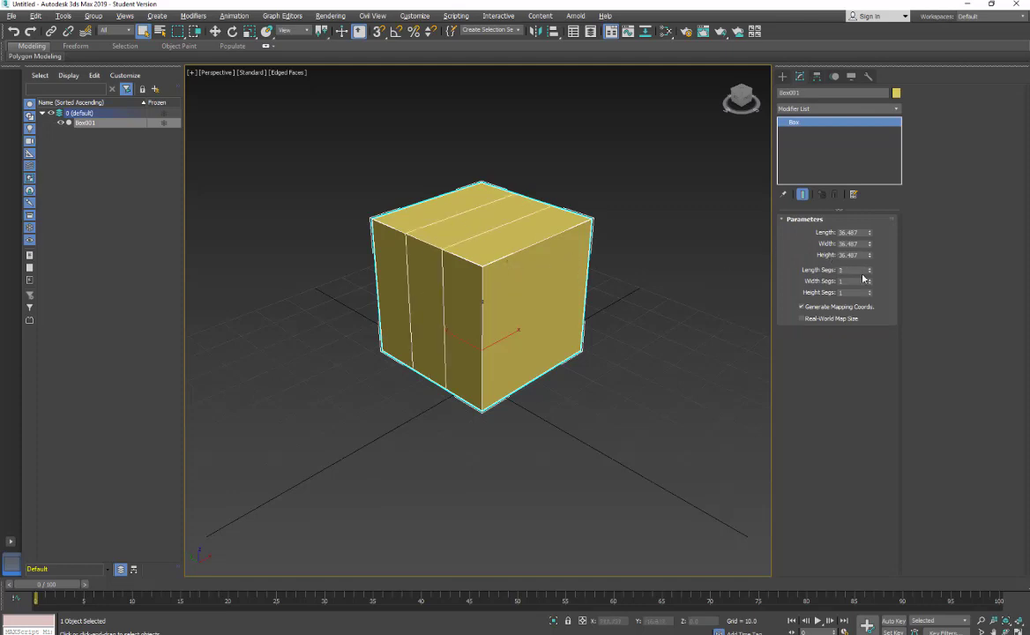
pyautogui.rightClick(870, 273)
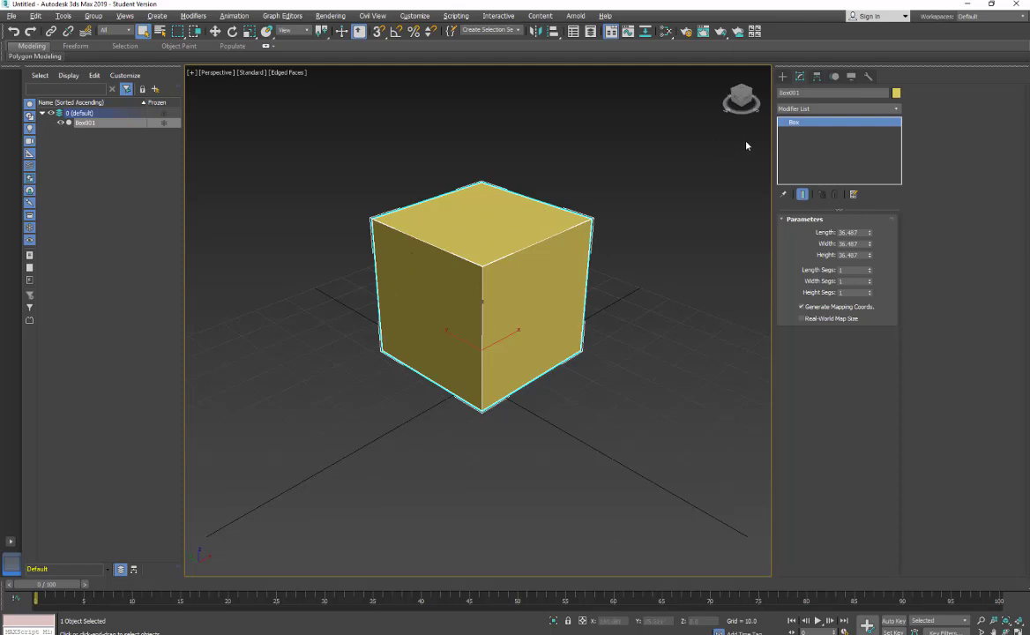
# Add Arnold Properties with Catmull-Clark subdivision to Box001 and render it as a rounded blob.
pyautogui.click(838, 109)
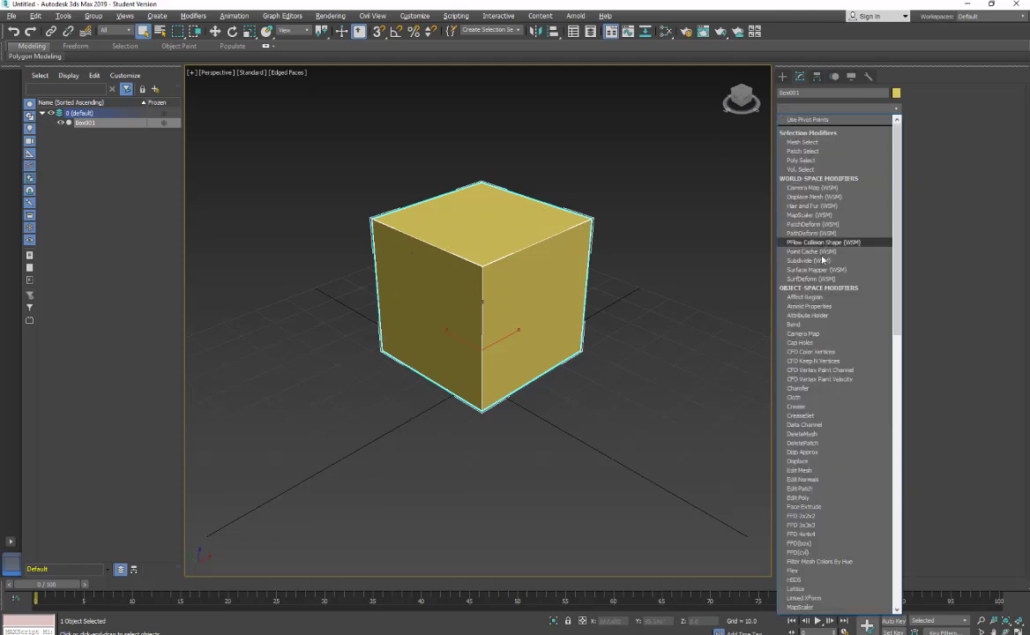
pyautogui.click(804, 306)
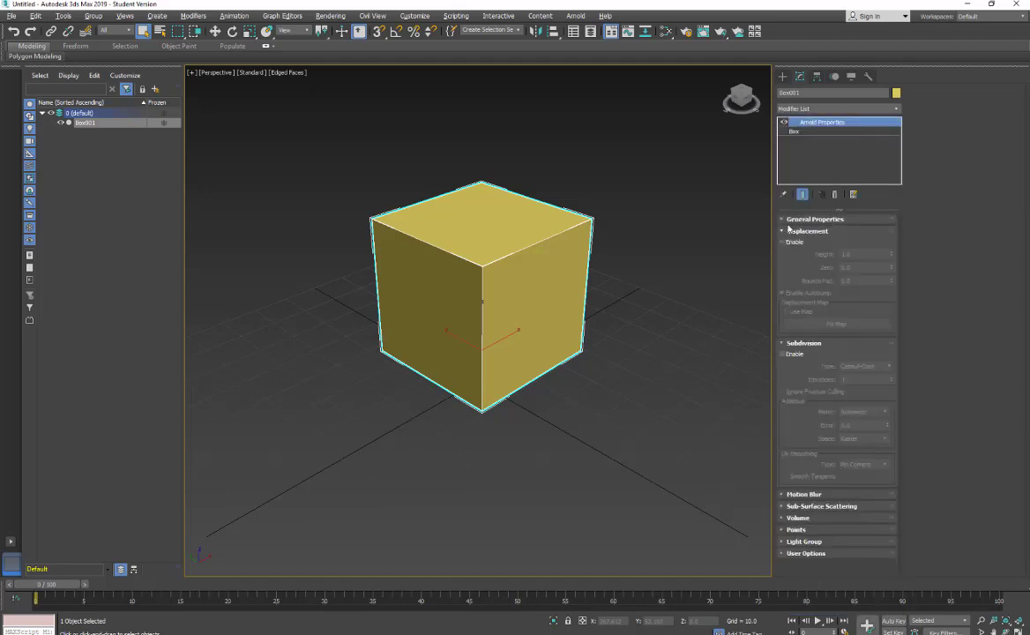
pyautogui.click(782, 354)
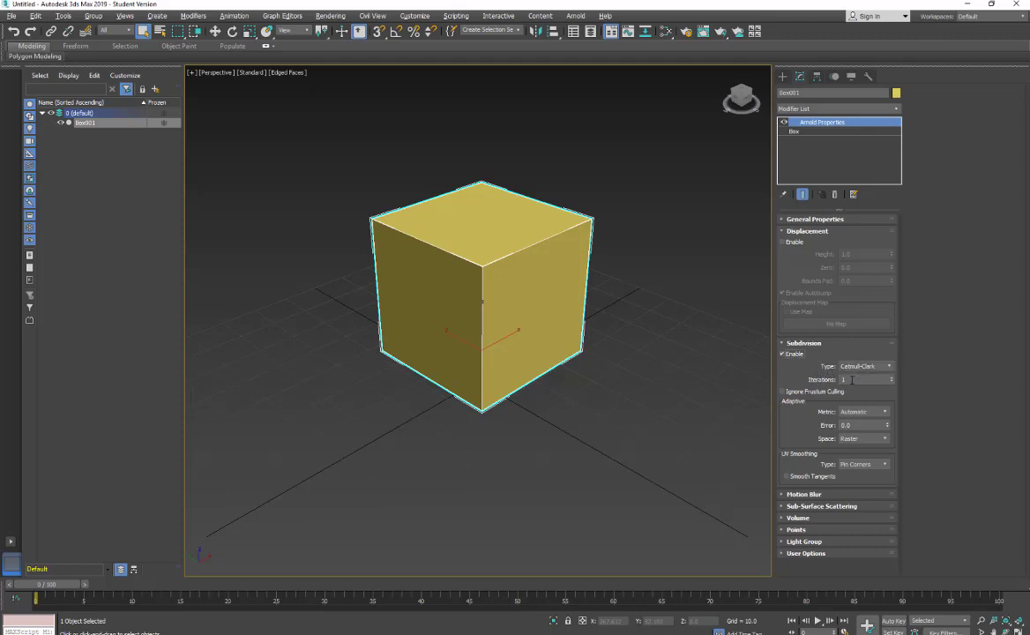
pyautogui.click(719, 31)
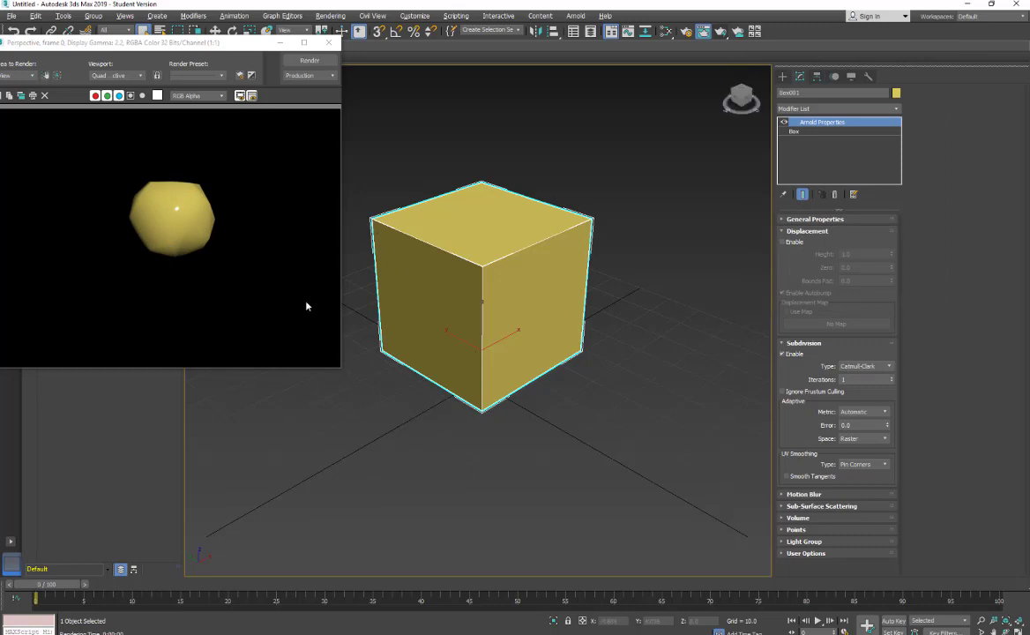
# Set Box001's Arnold subdivision type to Linear and re-render a sharp-cornered yellow cube.
pyautogui.click(881, 366)
pyautogui.click(850, 397)
pyautogui.click(302, 63)
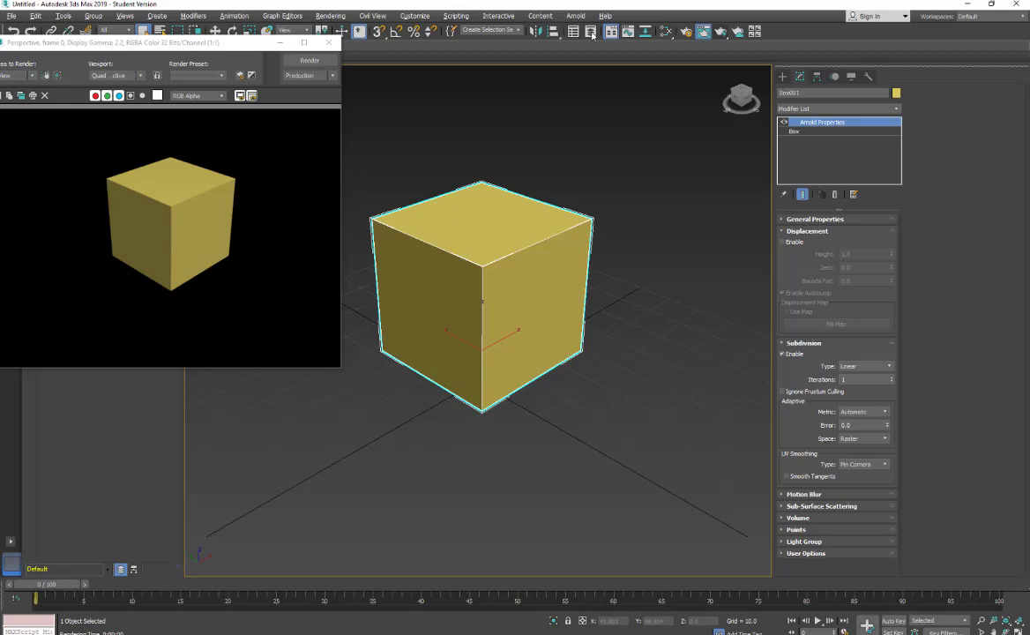
# Create an Arnold Standard Surface material, Material #25, in the Slate Material Editor.
pyautogui.click(663, 32)
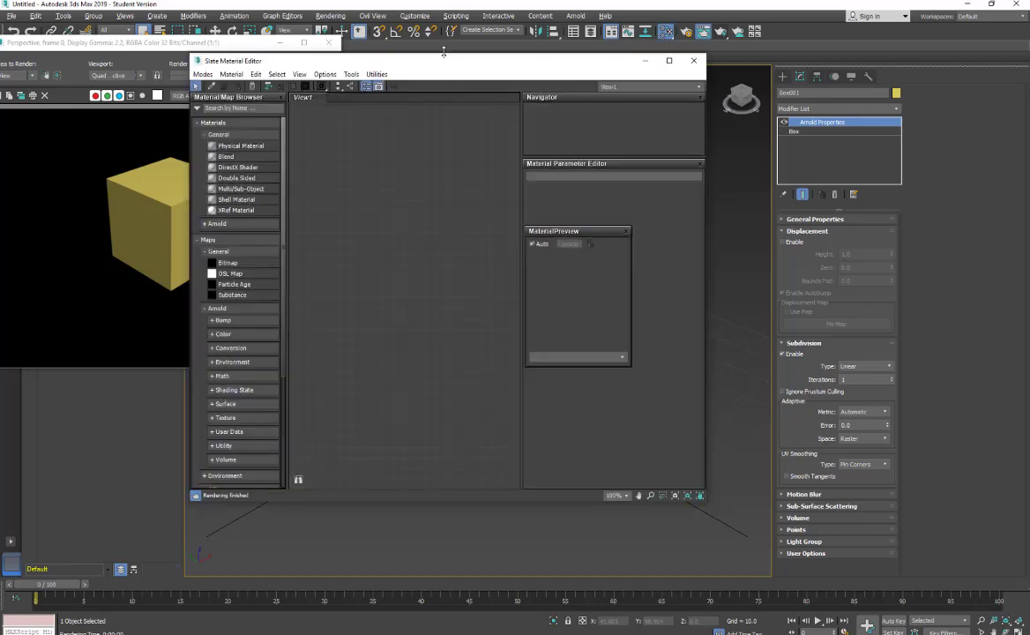
pyautogui.moveTo(421, 69); pyautogui.dragTo(471, 67)
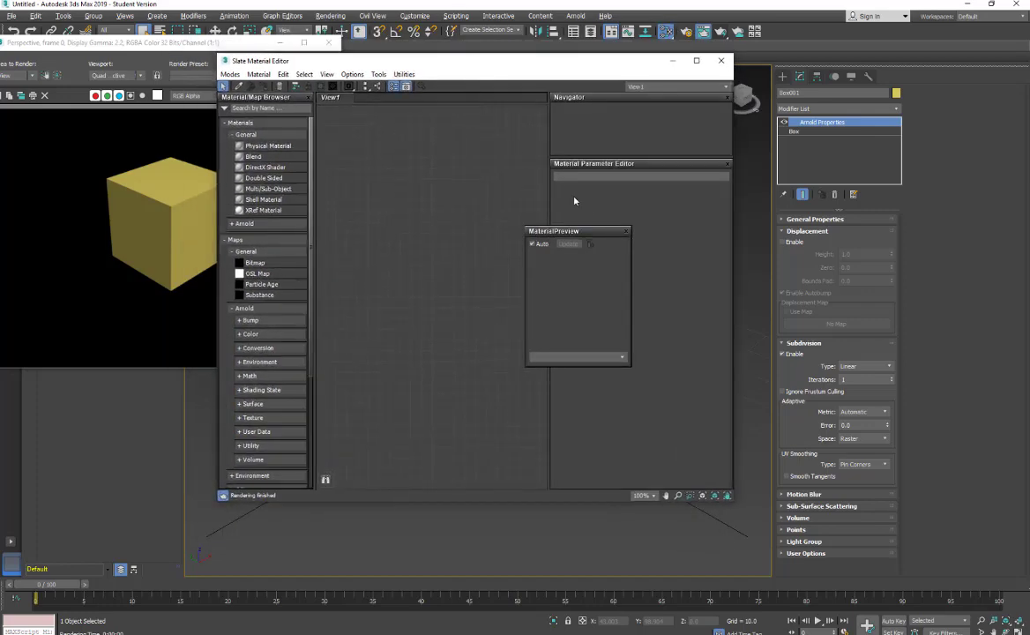
pyautogui.click(624, 232)
pyautogui.rightClick(391, 216)
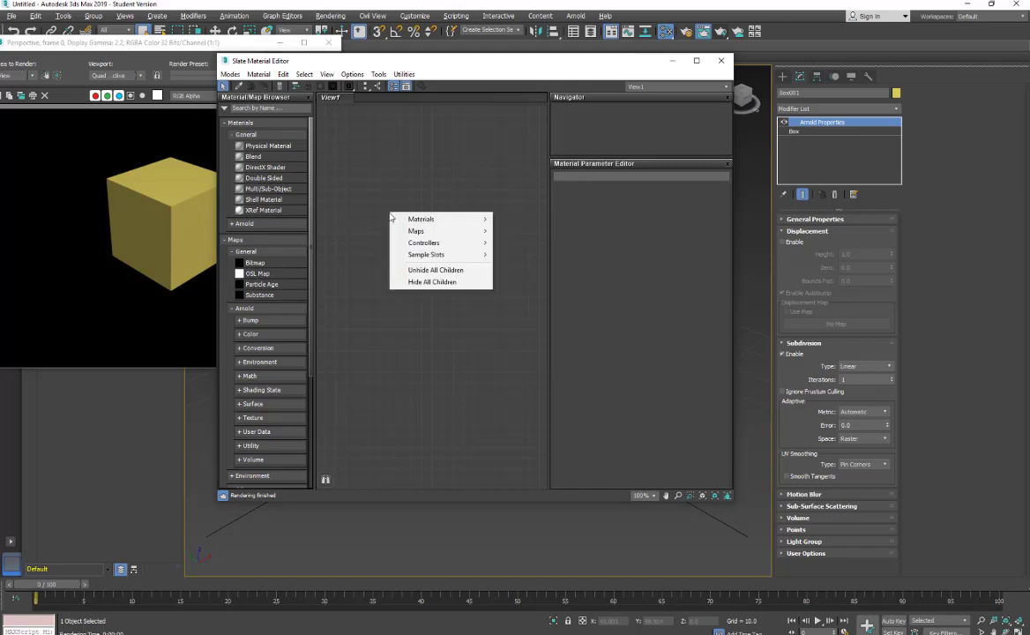
pyautogui.moveTo(432, 219)
pyautogui.moveTo(544, 234)
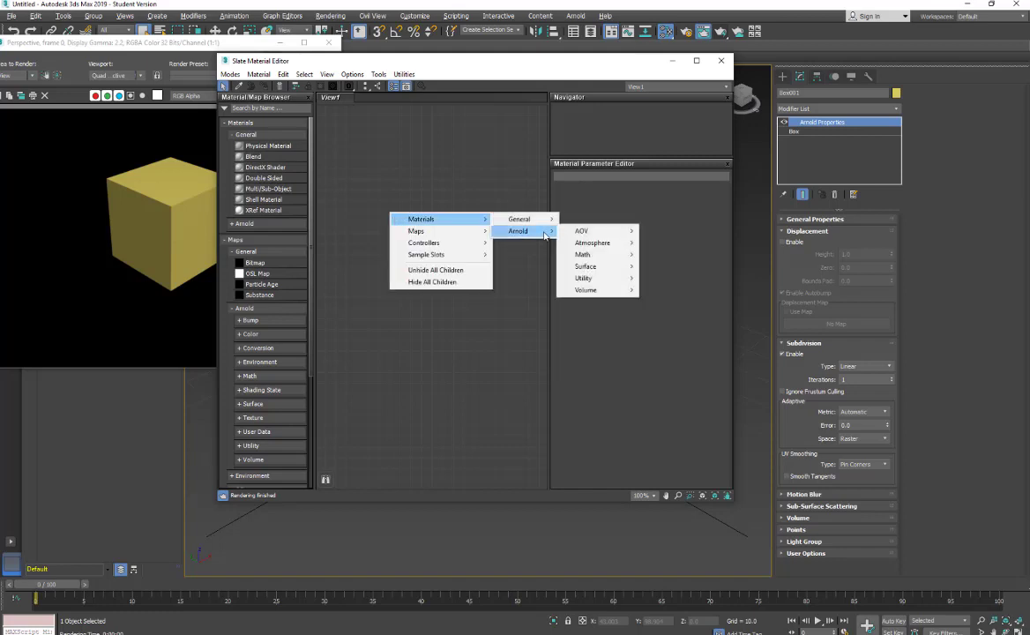
pyautogui.moveTo(584, 269)
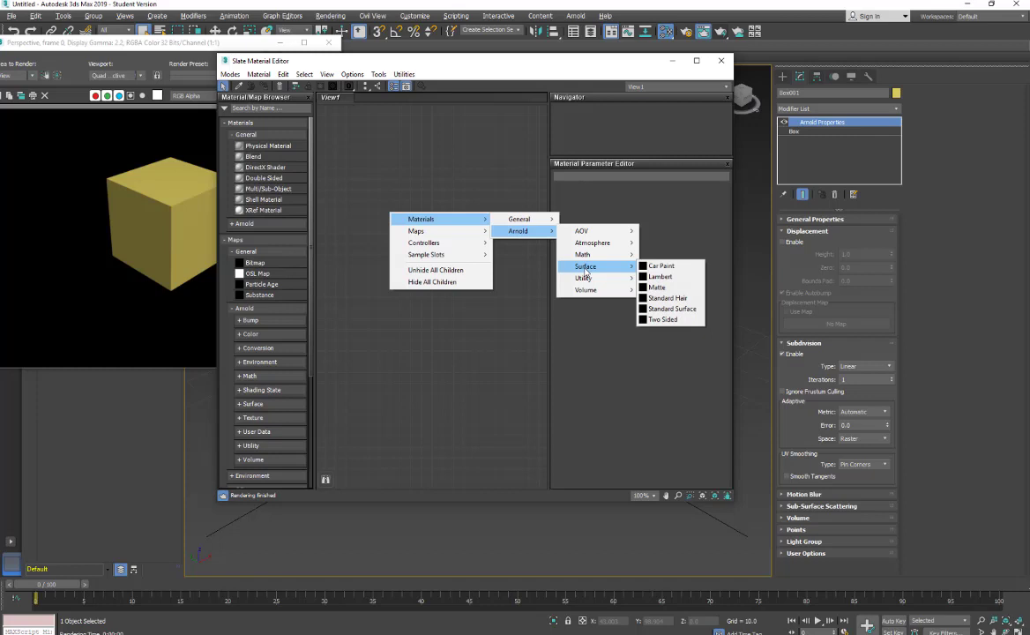
pyautogui.click(652, 308)
pyautogui.moveTo(372, 208); pyautogui.dragTo(465, 128)
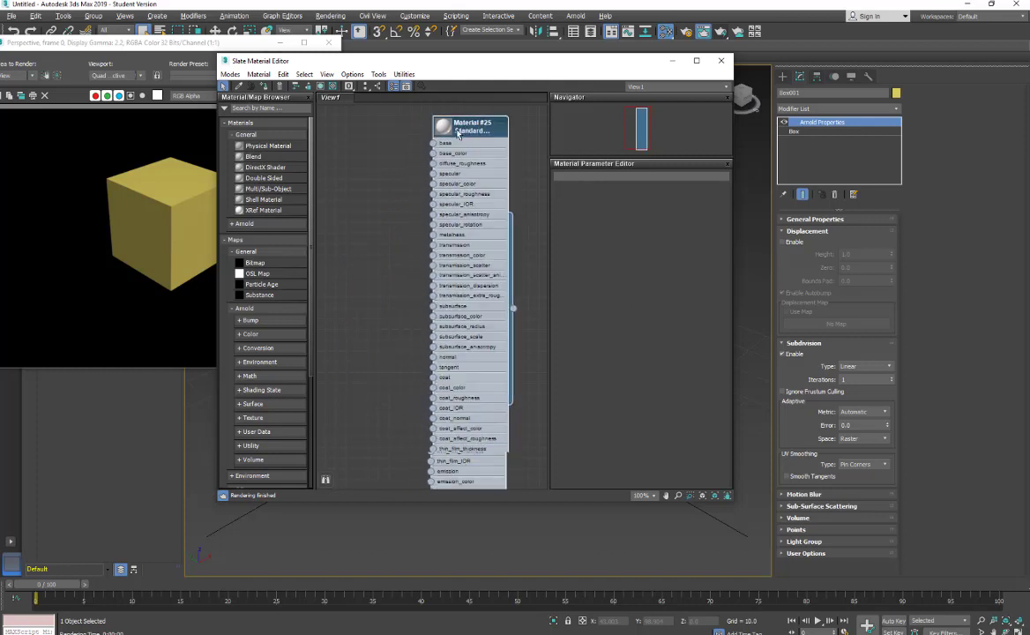
# Show Material #25 shaded in the viewport and re-render the cube grey.
pyautogui.click(323, 86)
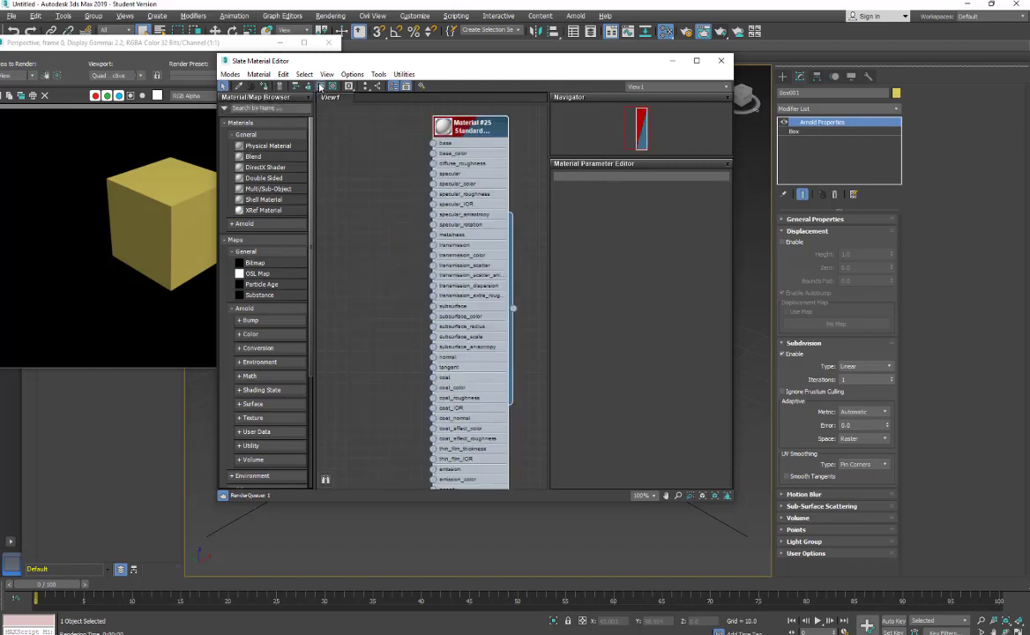
pyautogui.click(172, 49)
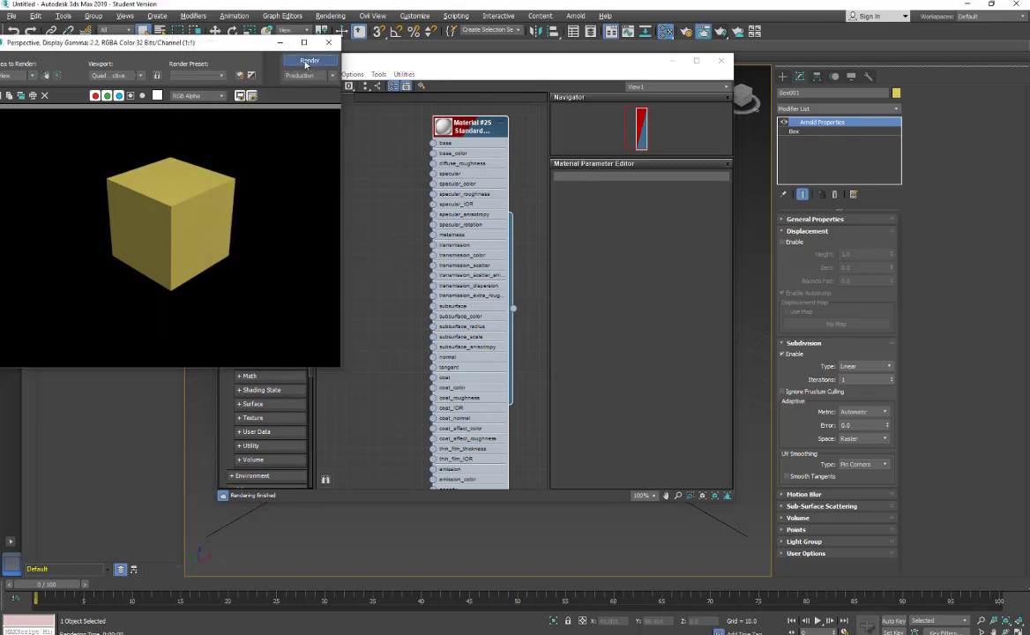
pyautogui.click(304, 62)
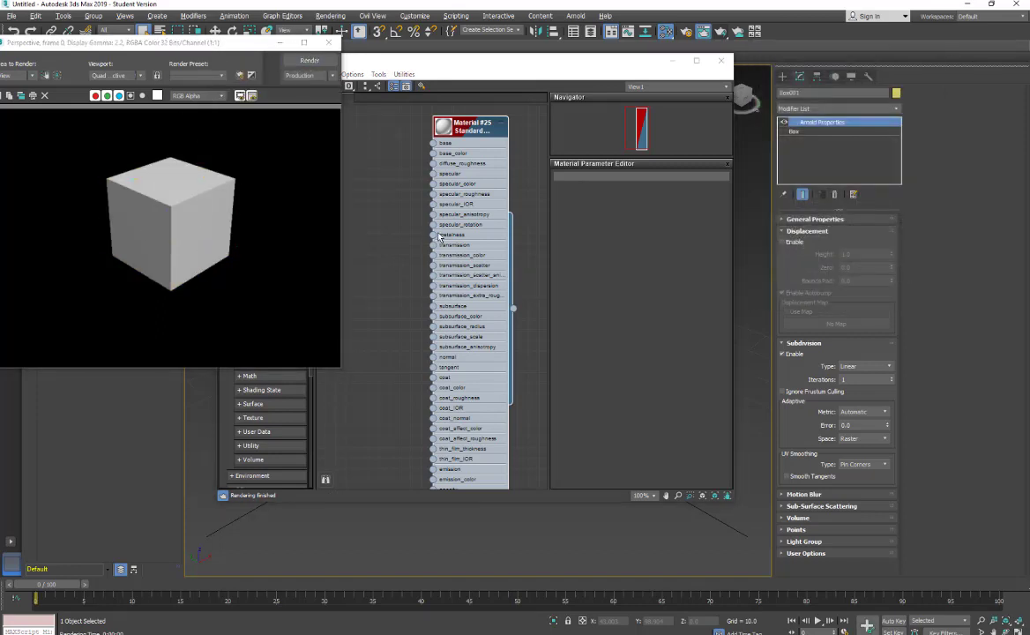
pyautogui.click(396, 265)
# Wire an Arnold Wireframe map (Map #1) into Material #25's base_color and render the triangle edges.
pyautogui.moveTo(396, 253); pyautogui.dragTo(421, 299, button='middle')
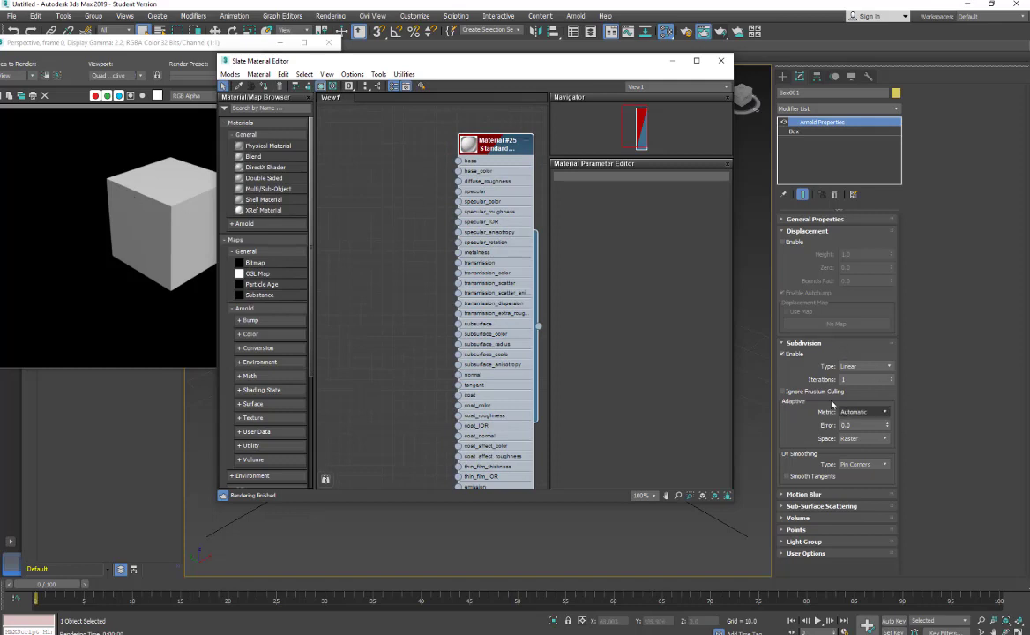
pyautogui.rightClick(376, 213)
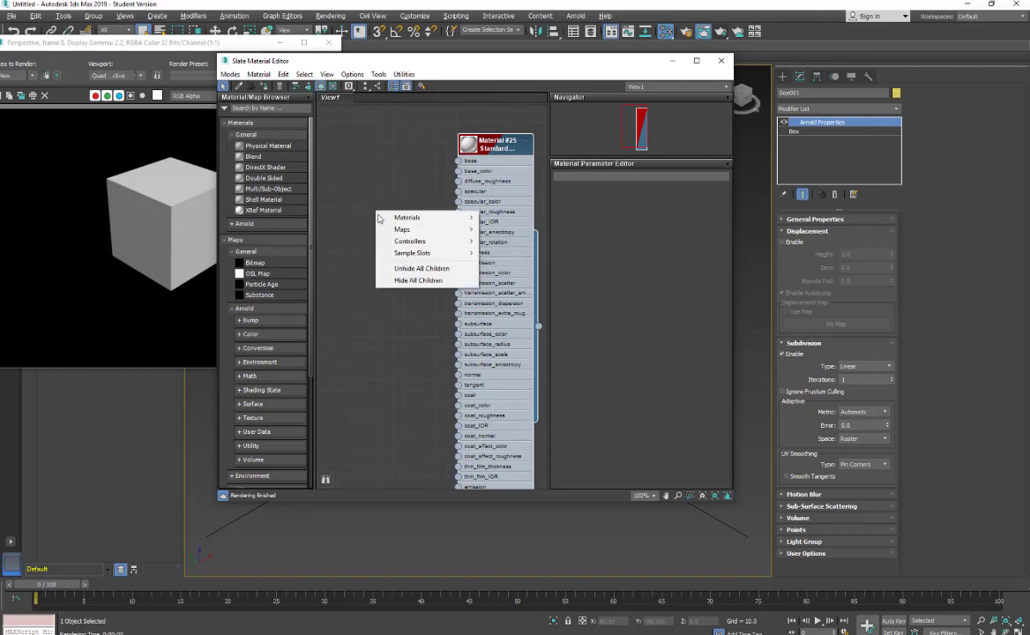
pyautogui.moveTo(397, 231)
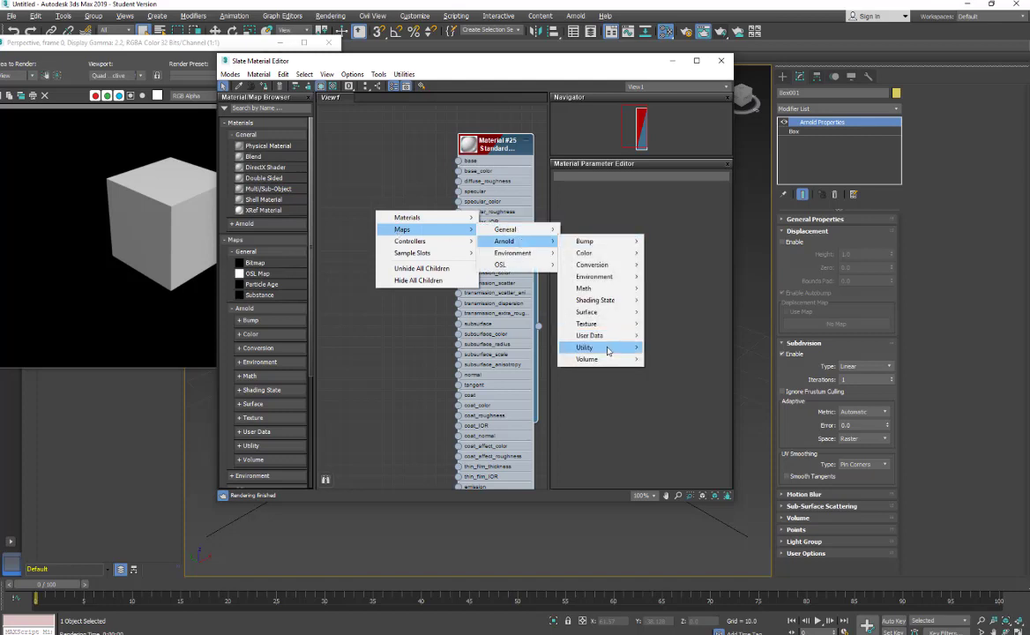
pyautogui.moveTo(608, 347)
pyautogui.click(659, 465)
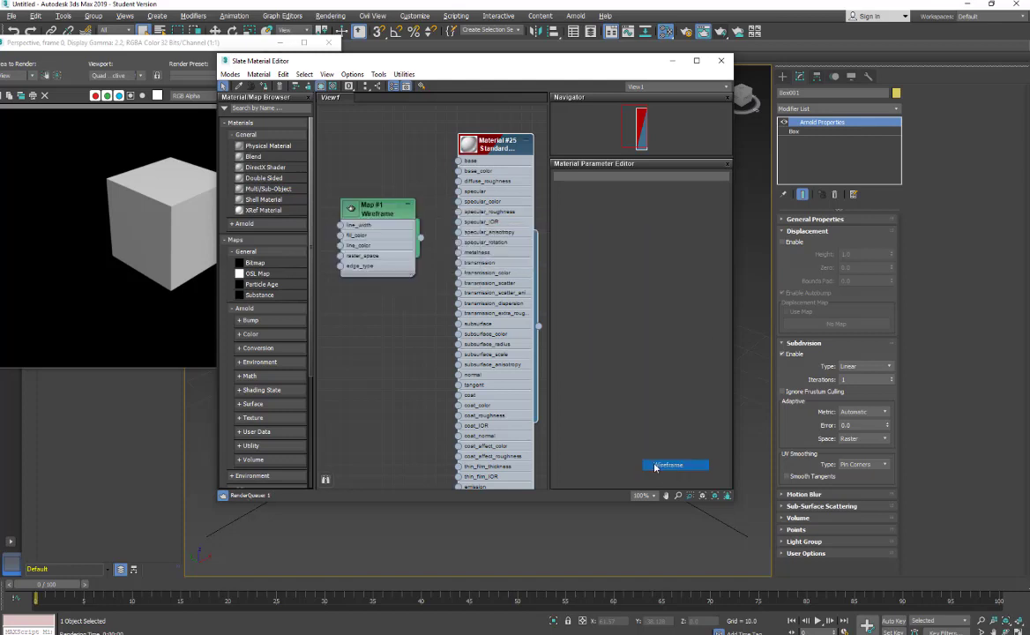
pyautogui.moveTo(421, 238); pyautogui.dragTo(457, 171)
pyautogui.click(178, 46)
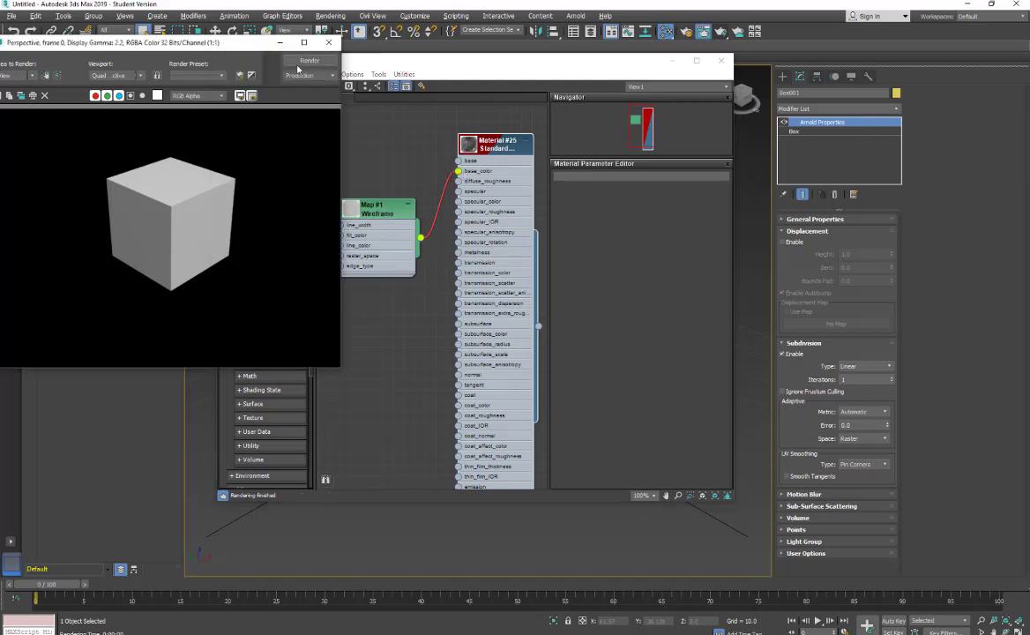
pyautogui.hotkey('shift', 'q')
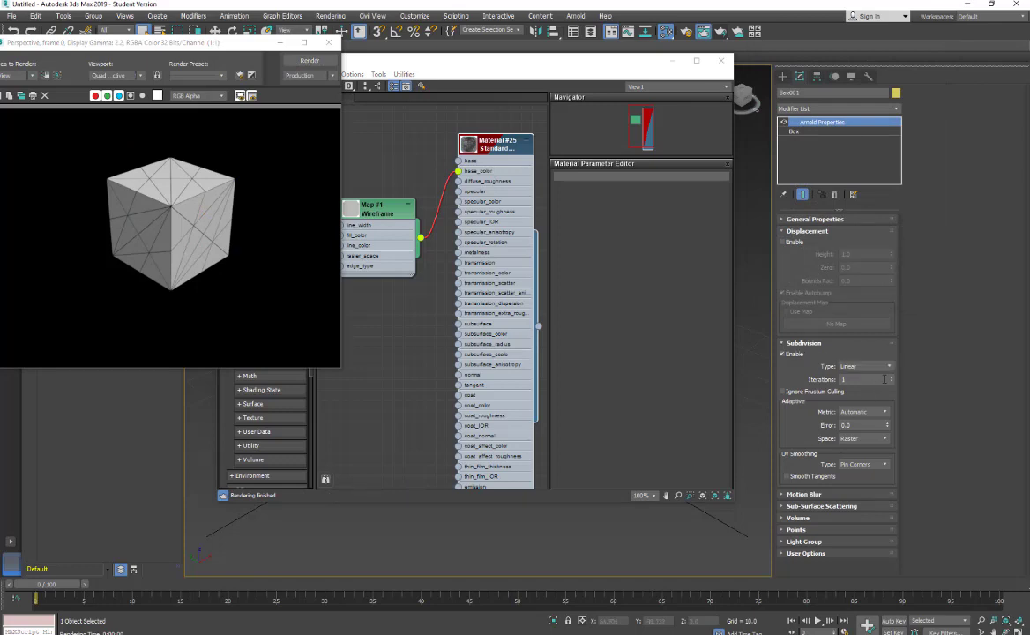
# Step Arnold subdivision iterations from 0 up to 3, re-rendering after each change.
pyautogui.click(892, 382)
pyautogui.click(309, 60)
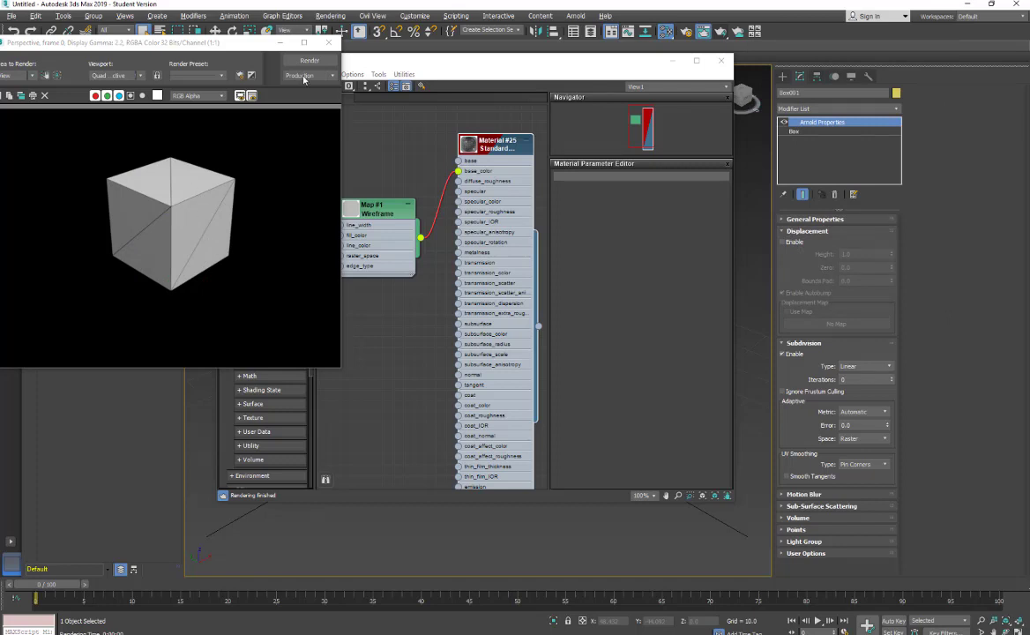
pyautogui.click(890, 377)
pyautogui.click(309, 60)
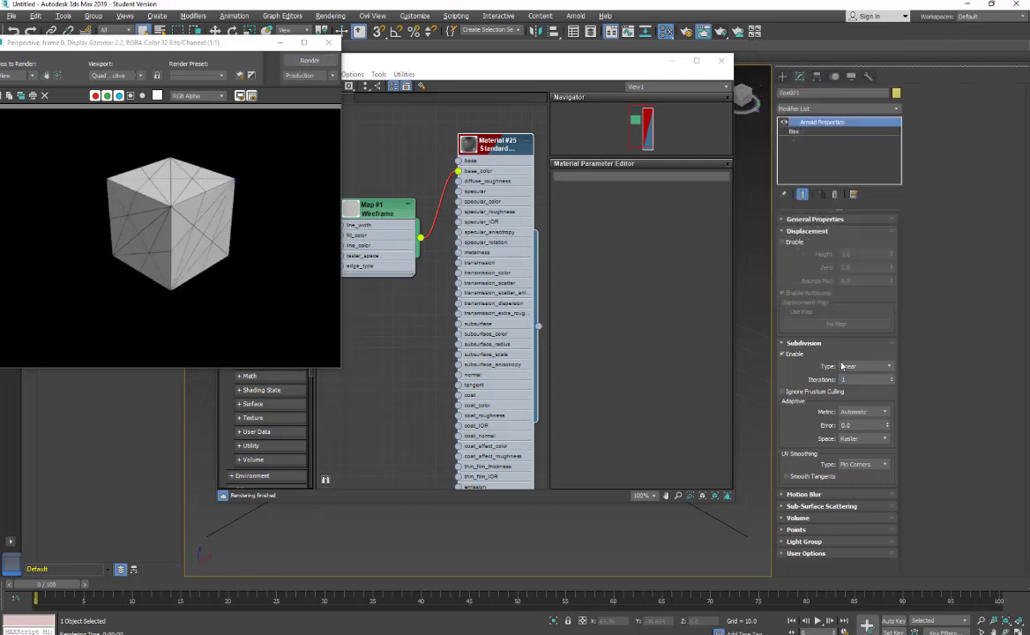
pyautogui.click(890, 377)
pyautogui.click(293, 60)
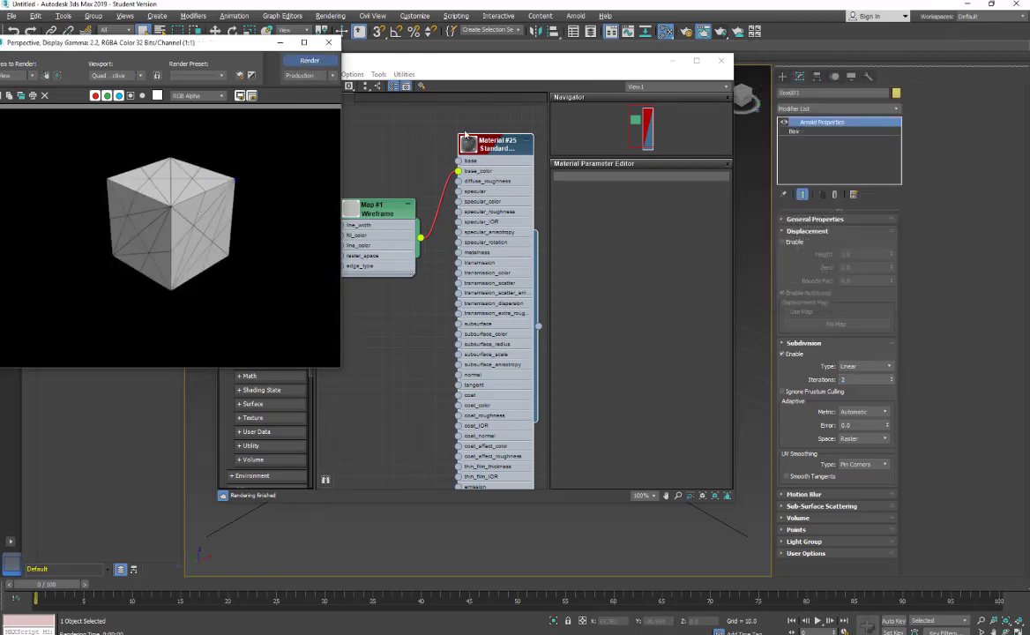
pyautogui.click(304, 60)
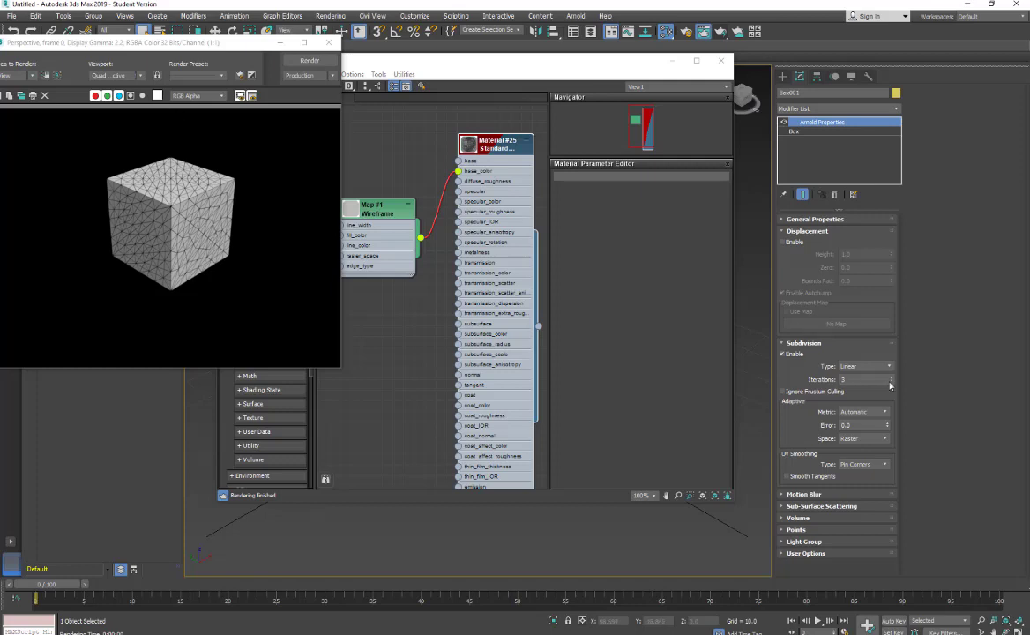
# Enable Arnold displacement on the box and render it from a closer orbited perspective.
pyautogui.moveTo(254, 39); pyautogui.dragTo(184, 41)
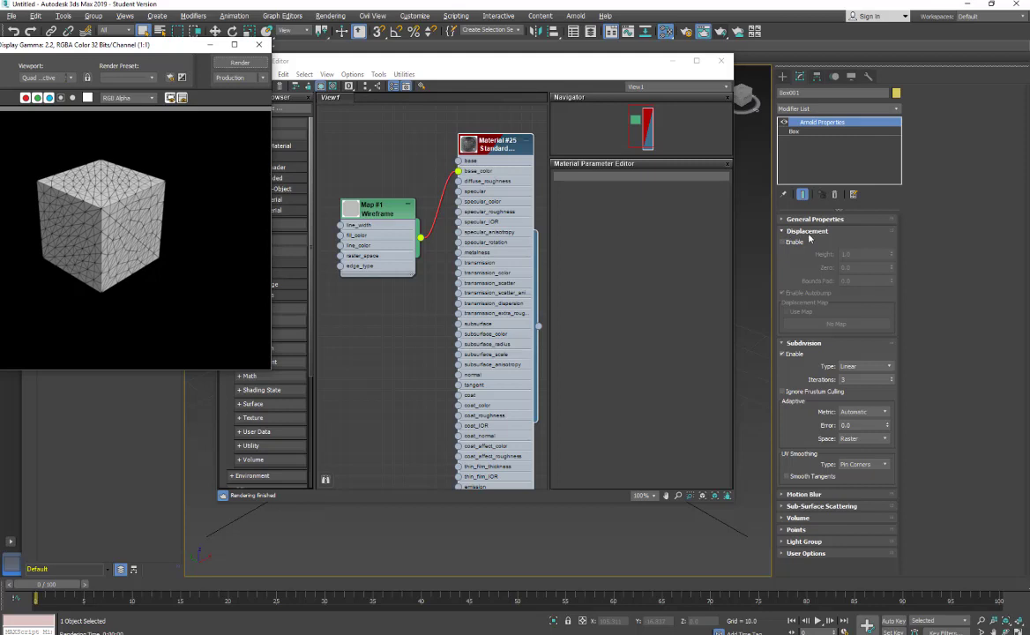
pyautogui.click(783, 242)
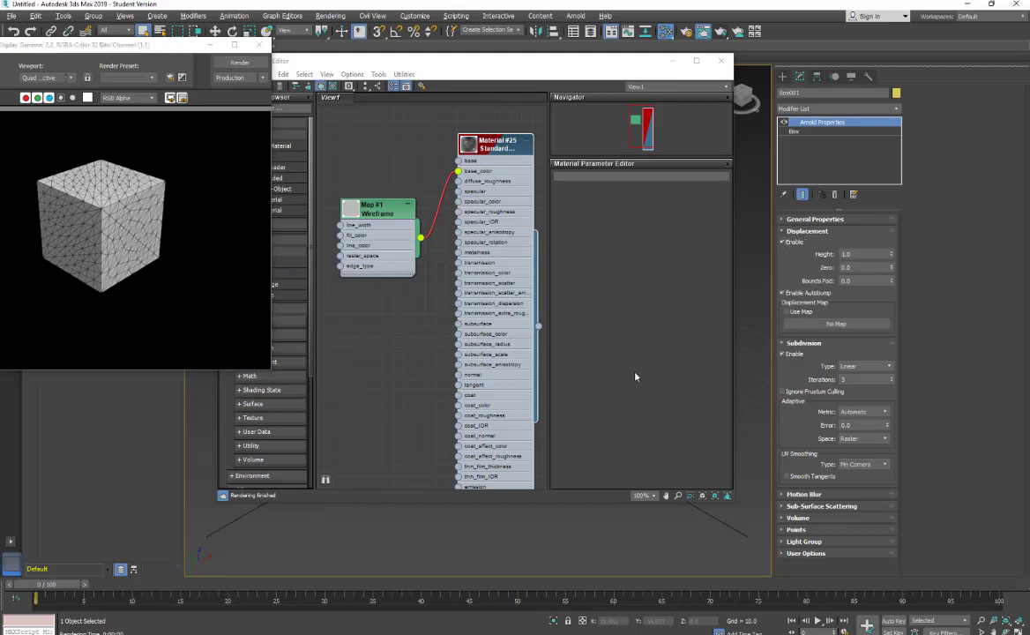
pyautogui.click(519, 517)
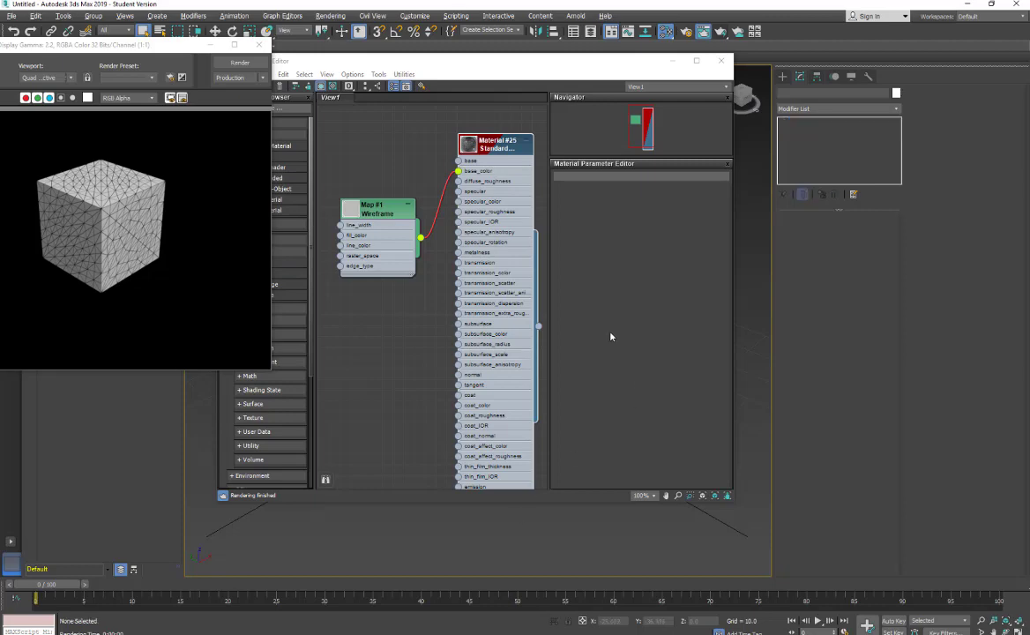
pyautogui.moveTo(604, 61); pyautogui.dragTo(485, 509)
pyautogui.scroll(5, 625, 382)
pyautogui.keyDown('alt'); pyautogui.moveTo(625, 381); pyautogui.dragTo(632, 379, button='middle'); pyautogui.keyUp('alt')
pyautogui.scroll(-3, 685, 389)
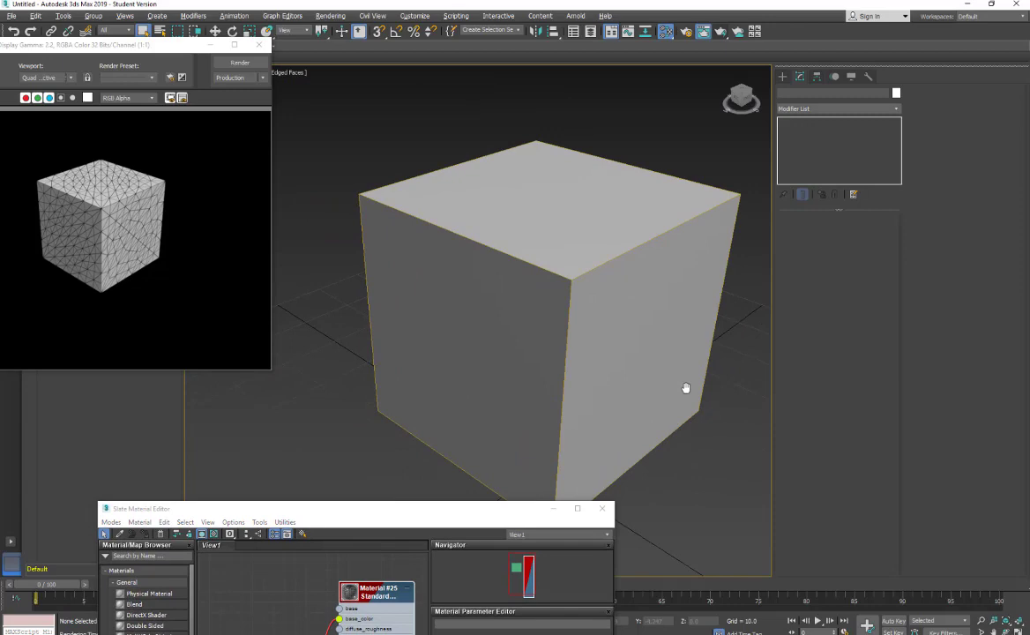
pyautogui.click(234, 63)
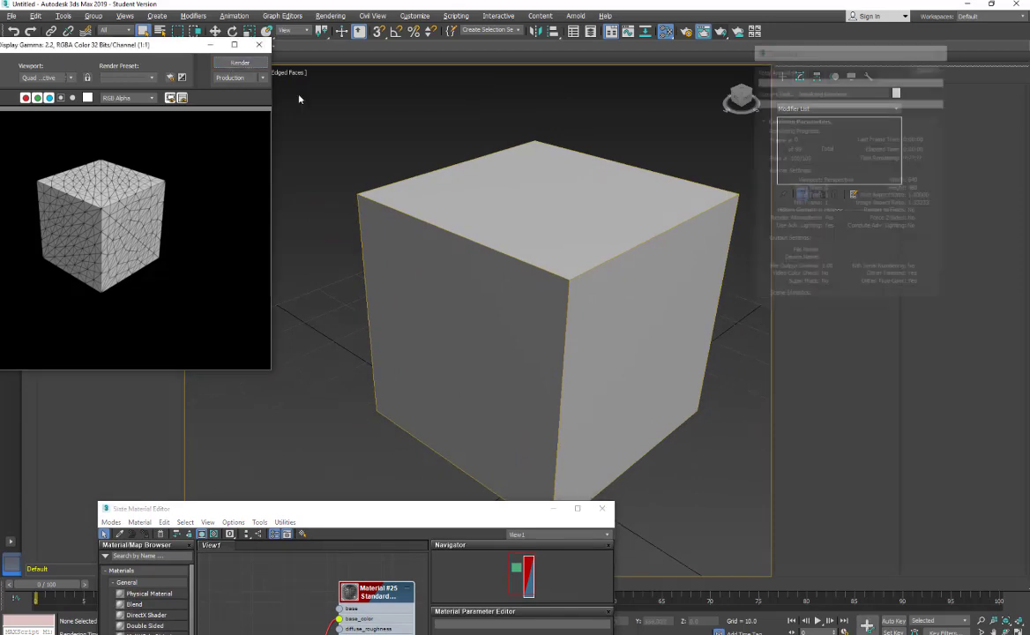
pyautogui.moveTo(395, 508); pyautogui.dragTo(511, 79)
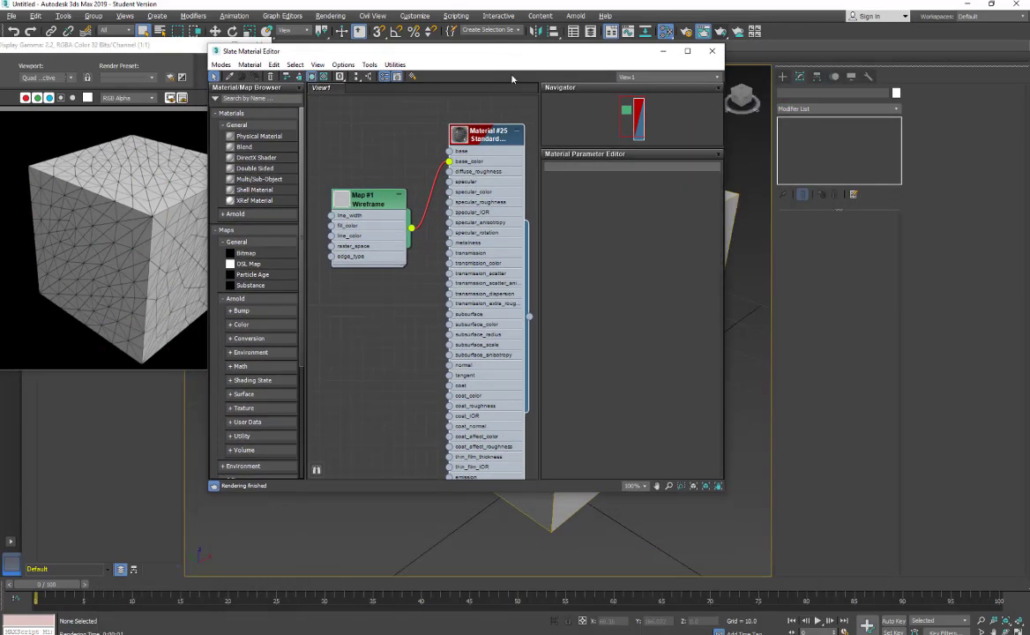
# Add an OSL Weave map (Map #2) and instance it as Box001's Arnold displacement map.
pyautogui.click(733, 195)
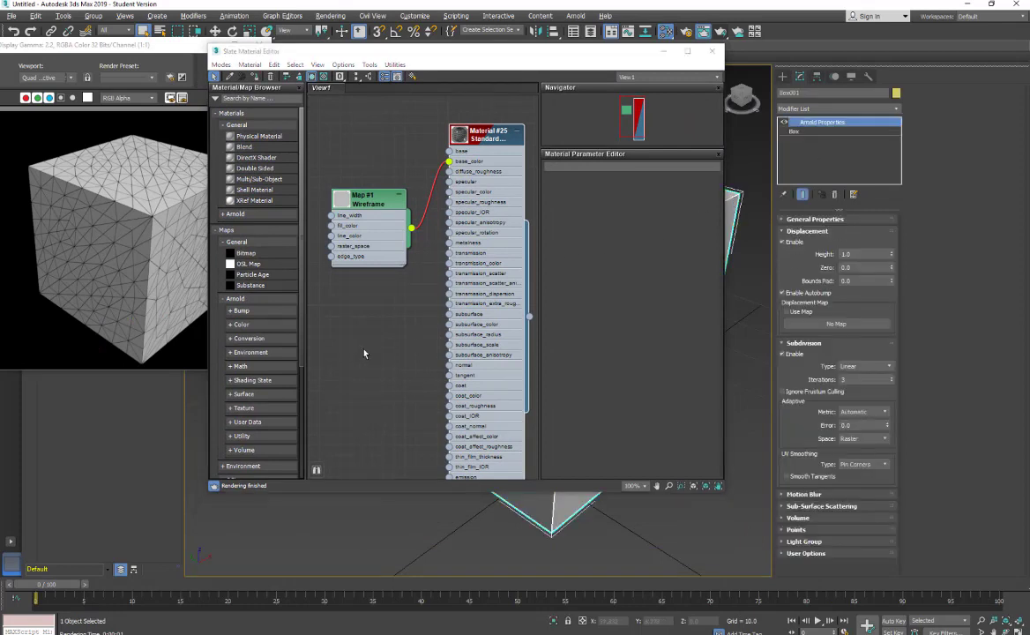
pyautogui.doubleClick(476, 130)
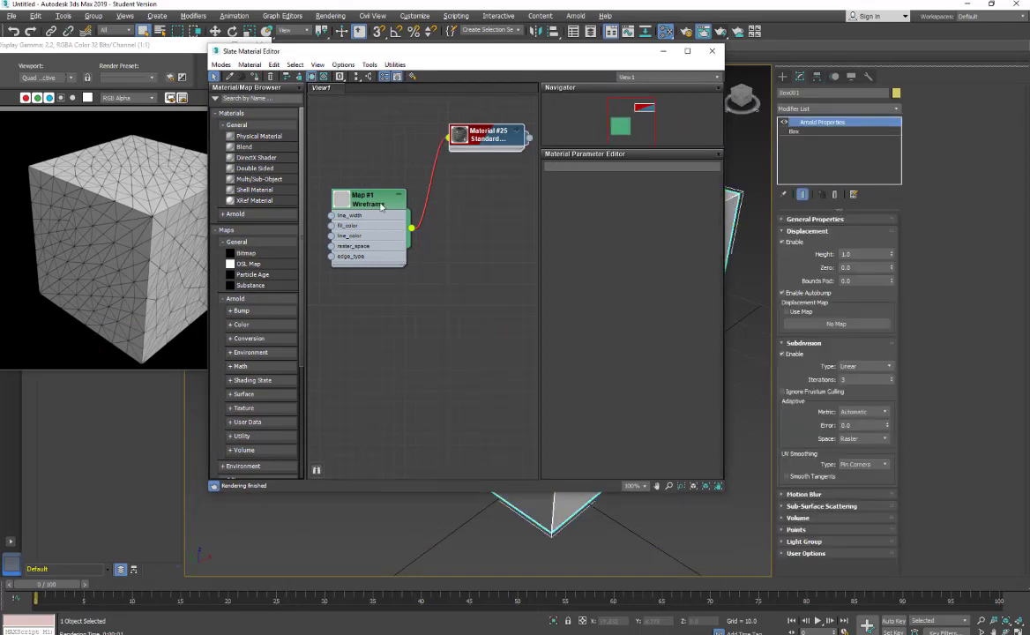
pyautogui.moveTo(346, 190); pyautogui.dragTo(324, 136)
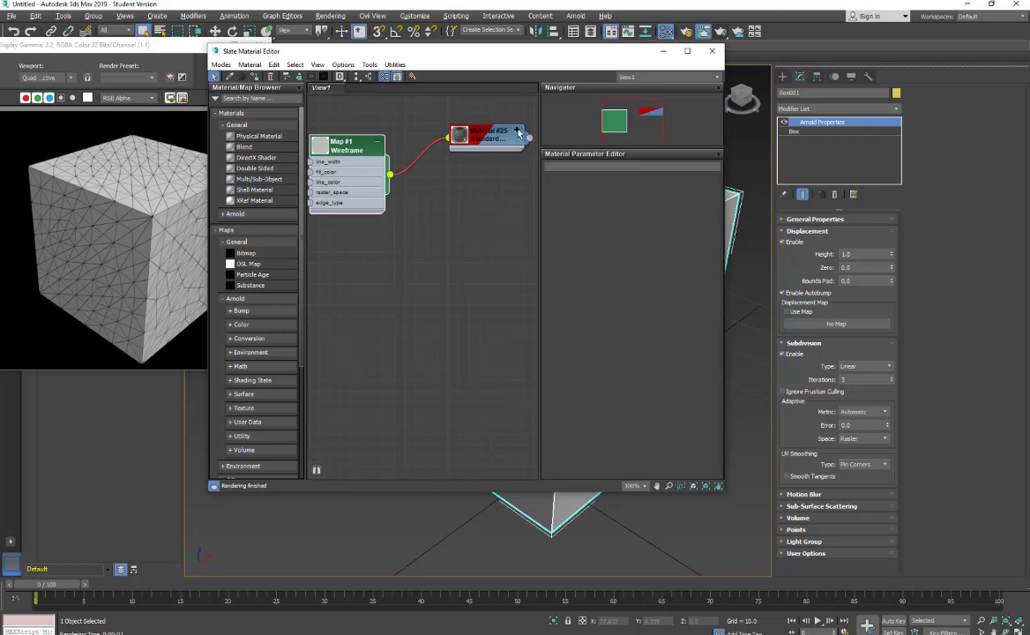
pyautogui.rightClick(386, 360)
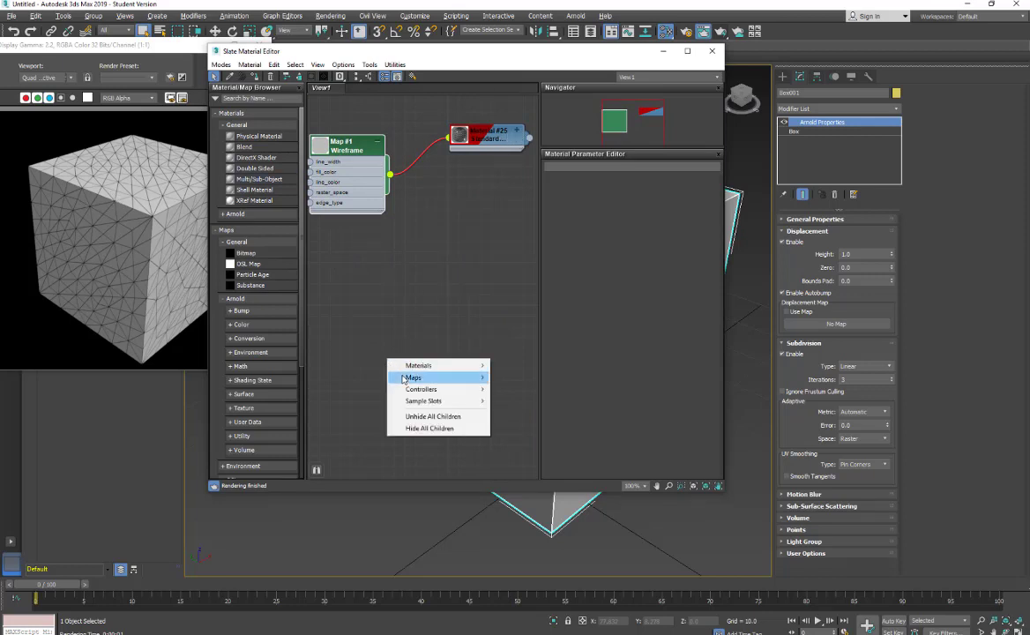
pyautogui.moveTo(403, 379)
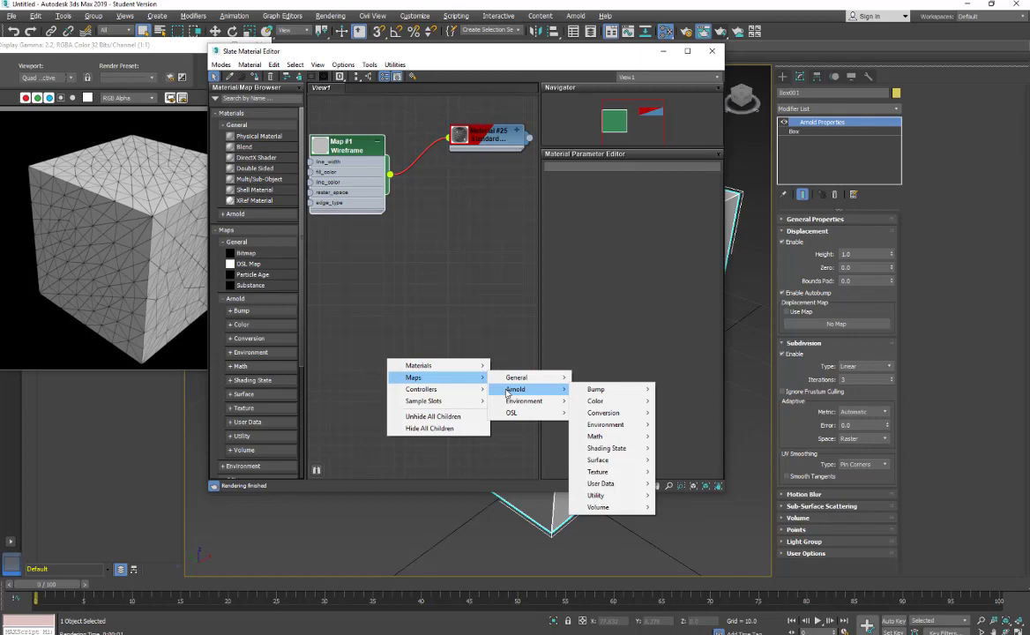
pyautogui.moveTo(506, 419)
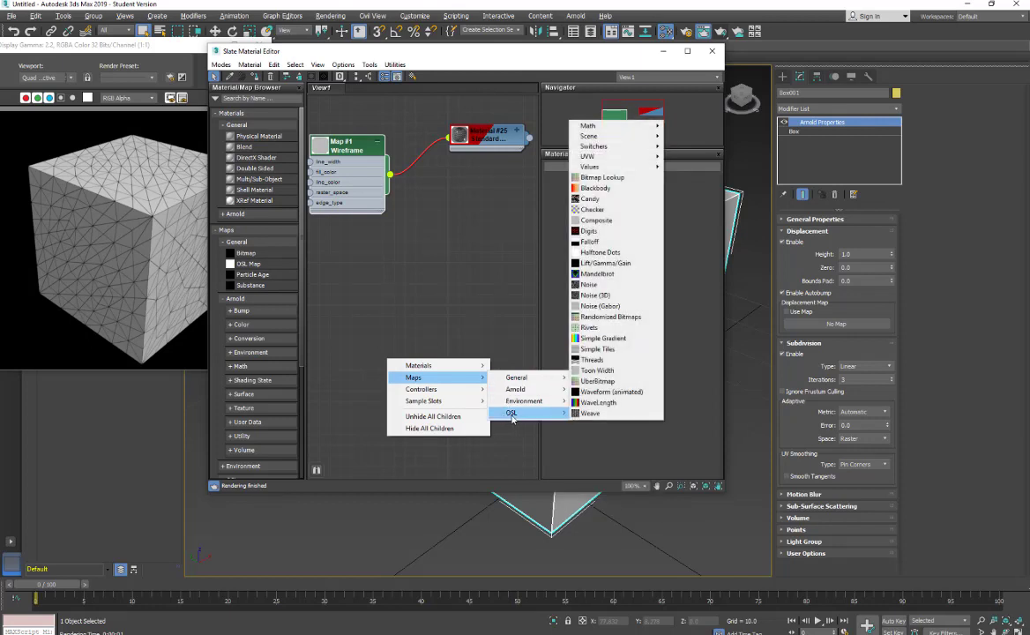
pyautogui.click(582, 415)
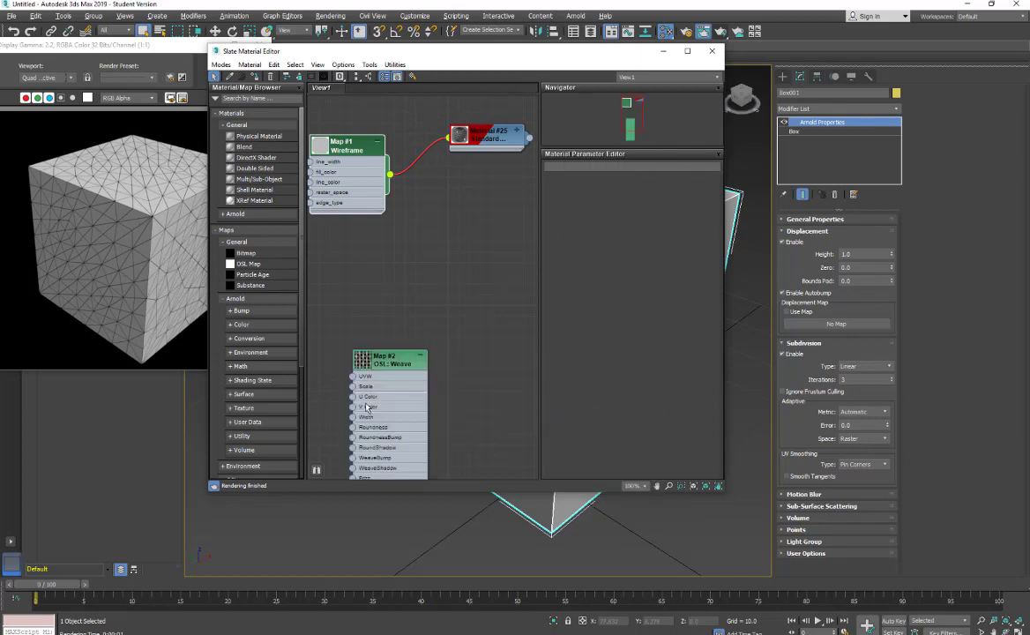
pyautogui.moveTo(370, 351); pyautogui.dragTo(381, 231)
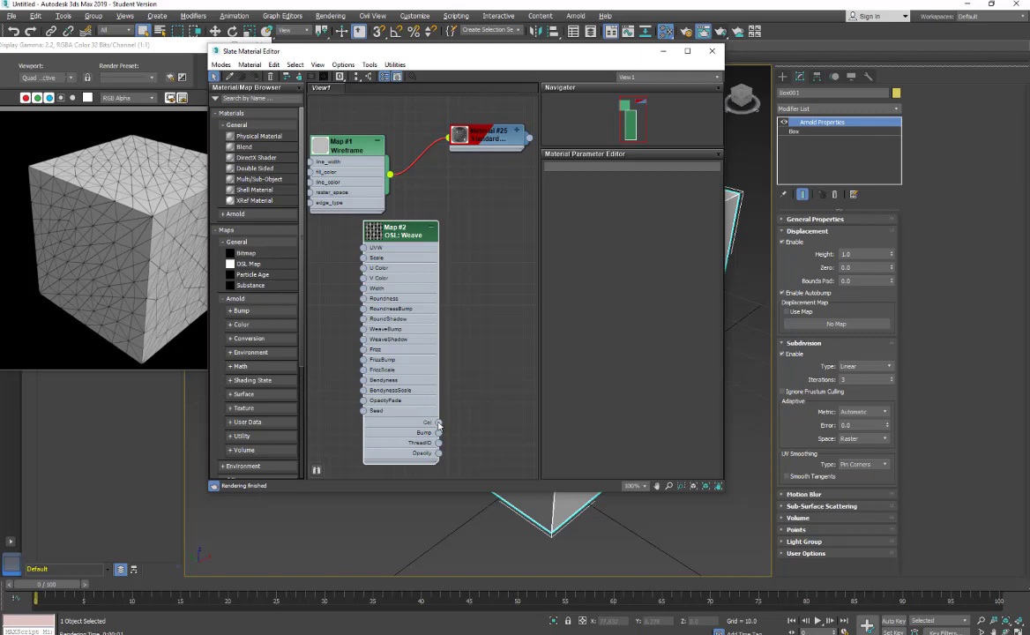
pyautogui.moveTo(439, 424); pyautogui.dragTo(843, 328)
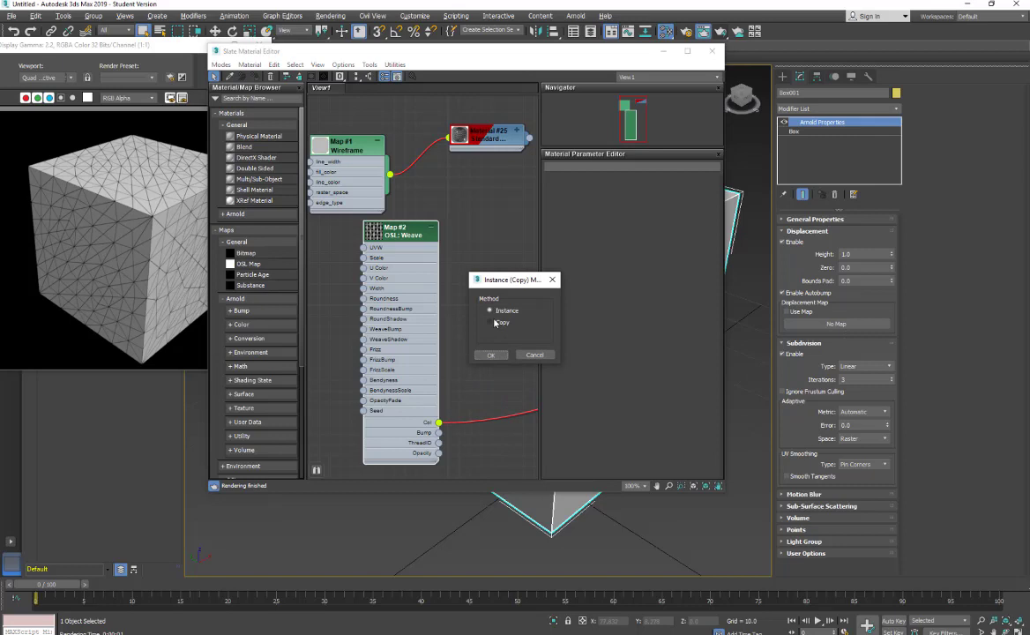
pyautogui.click(491, 355)
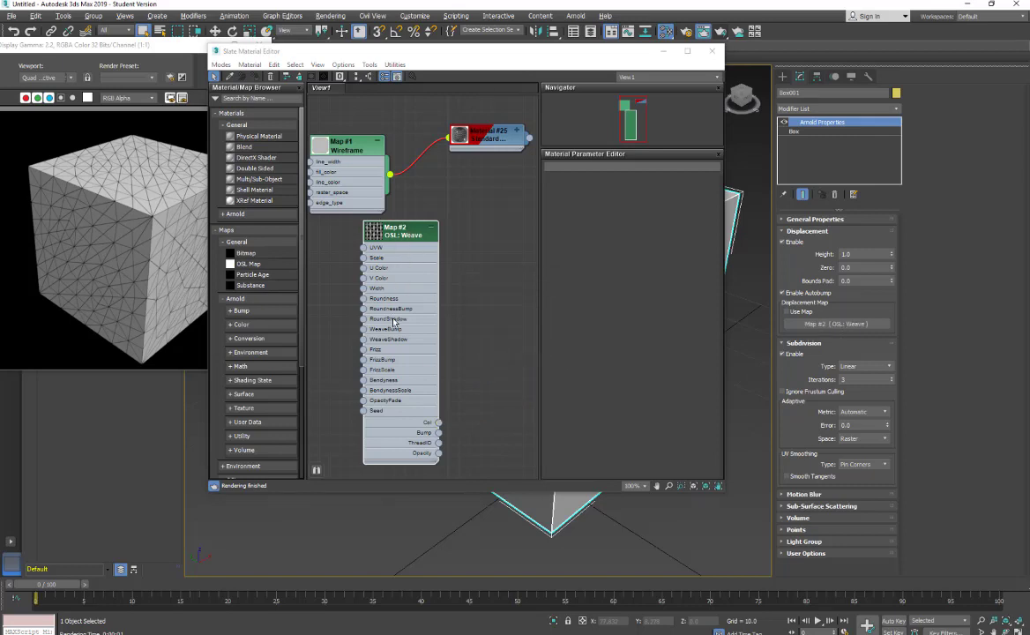
# Turn on Use Map for the Weave displacement, set subdivision iterations to 6, and render.
pyautogui.click(784, 312)
pyautogui.hotkey('shift', 'q')
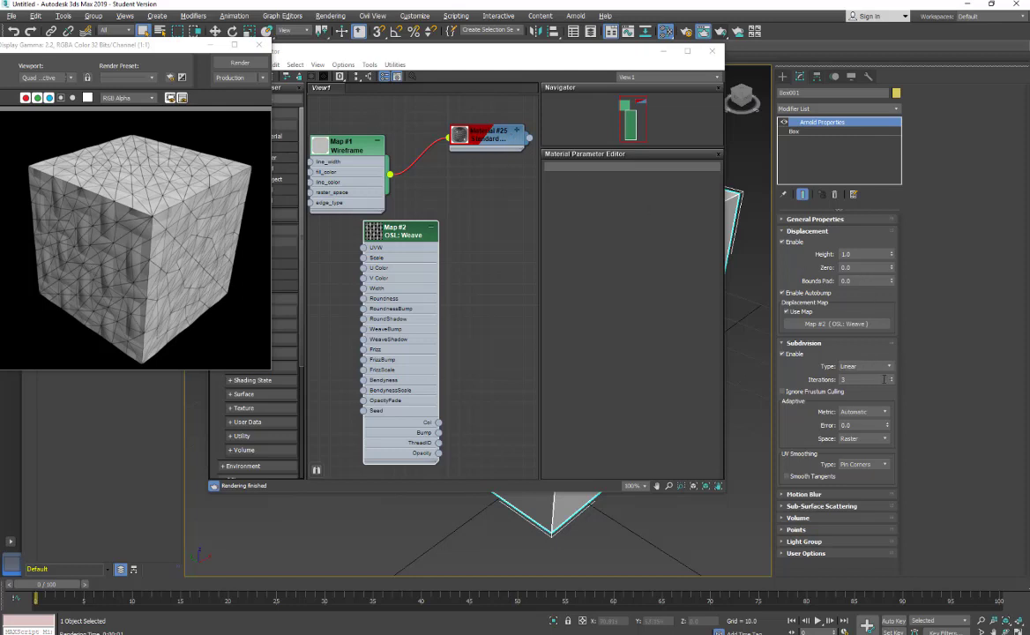
pyautogui.doubleClick(883, 379)
pyautogui.click(239, 62)
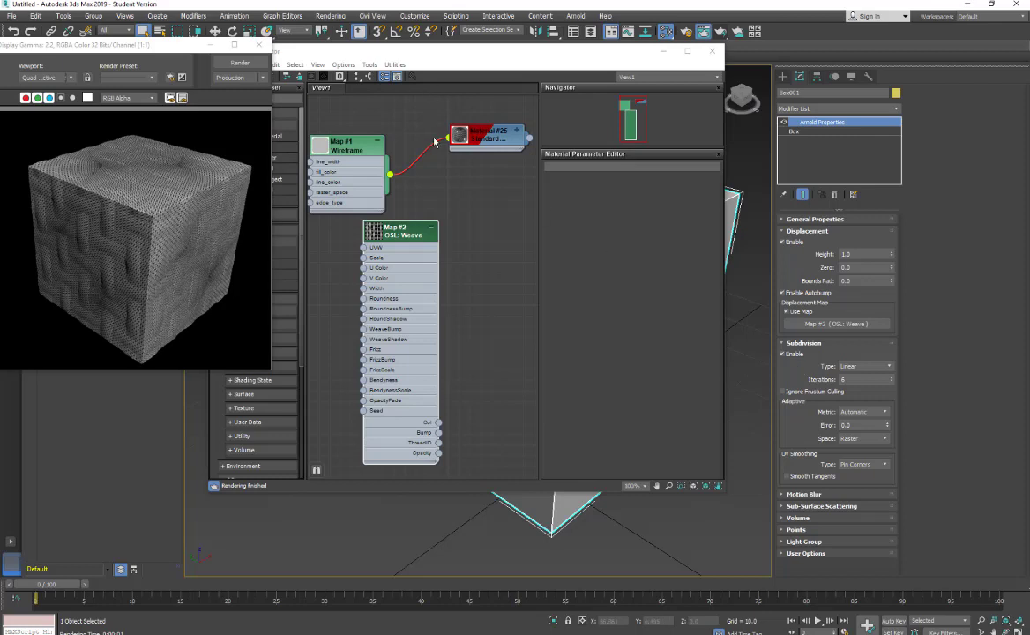
# Connect Map #1 into Material #25, collapse the node, and re-render the bolder white weave.
pyautogui.moveTo(434, 141); pyautogui.dragTo(526, 136)
pyautogui.click(517, 131)
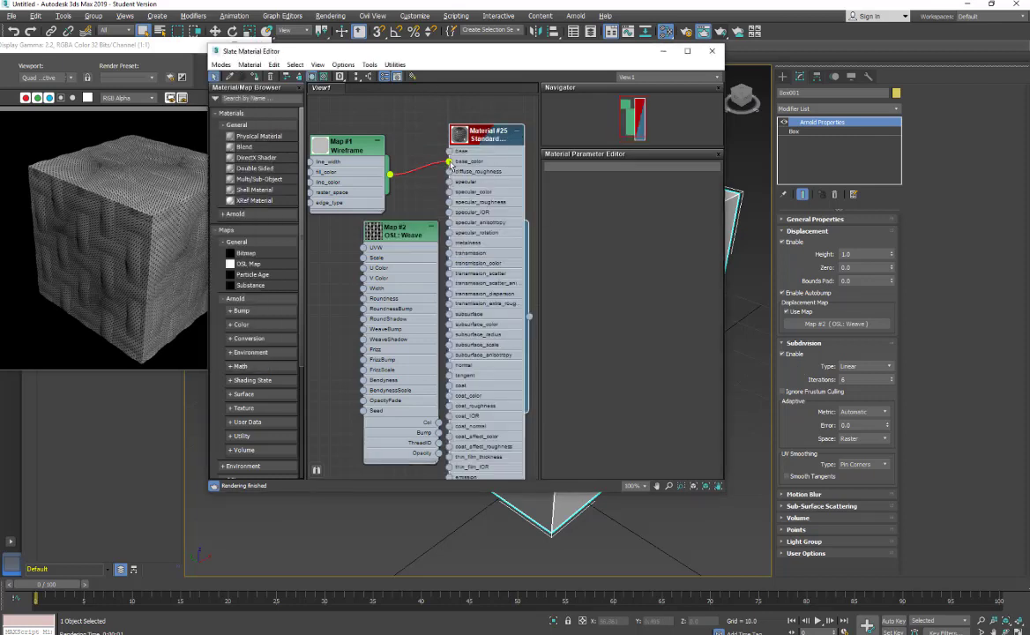
pyautogui.click(515, 138)
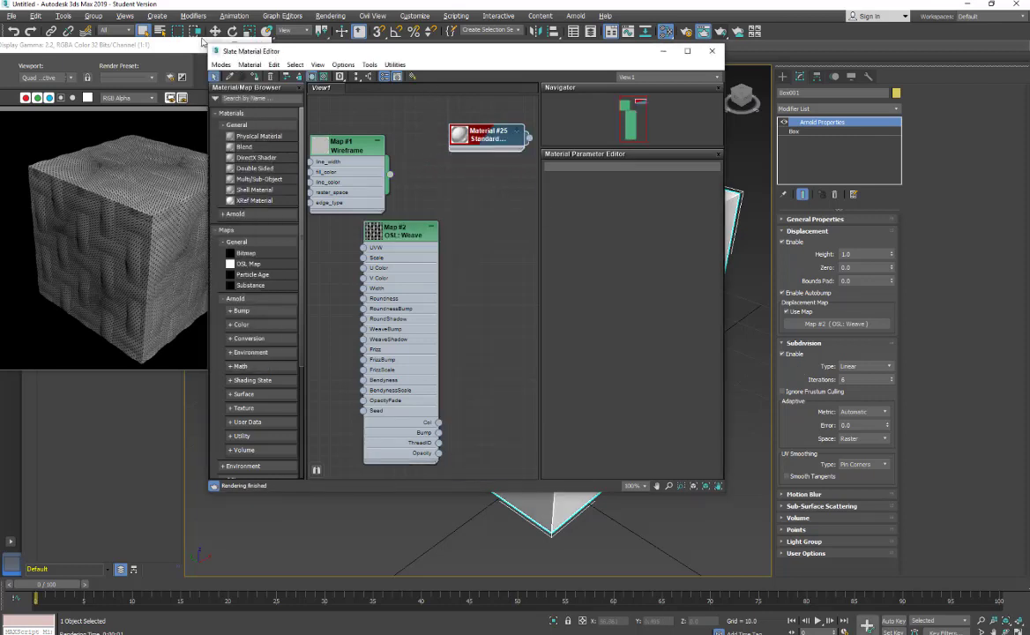
pyautogui.click(151, 44)
pyautogui.click(238, 63)
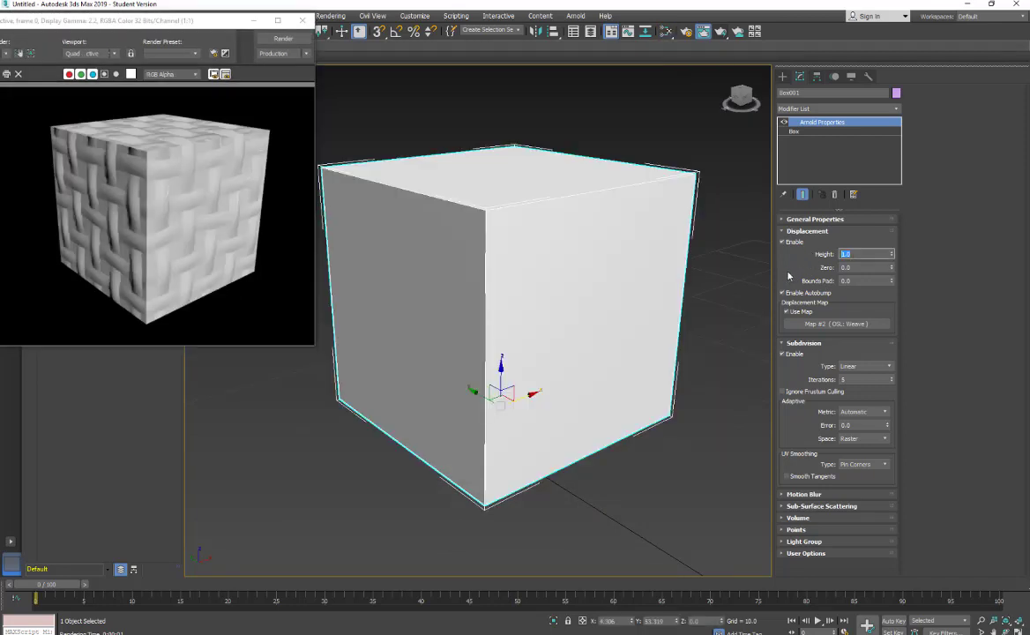
# Render at displacement height 3, then raise subdivision iterations to 6 and re-render.
pyautogui.write('3')
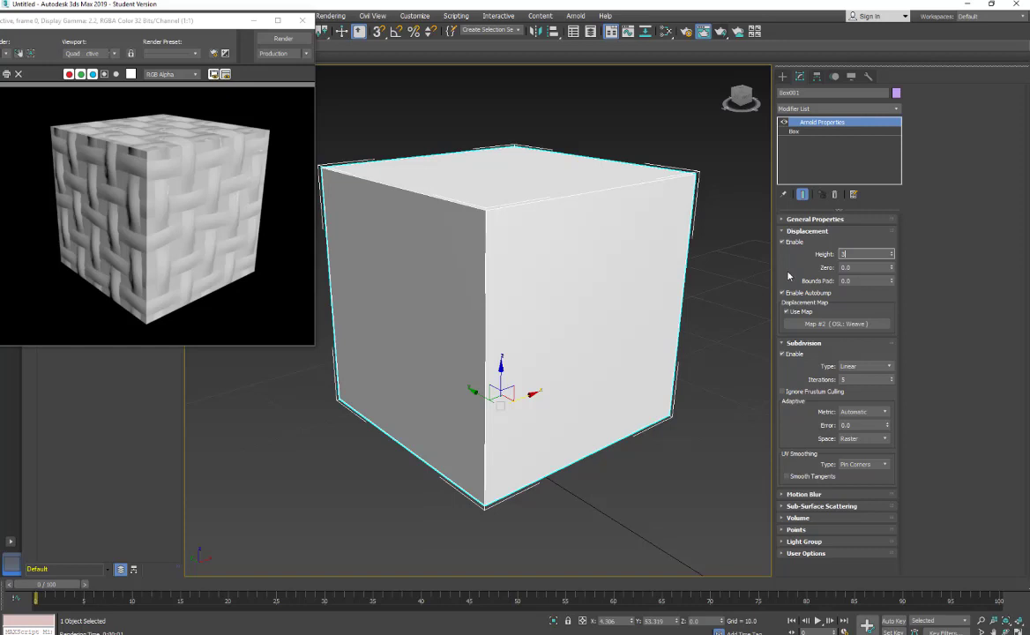
pyautogui.click(276, 39)
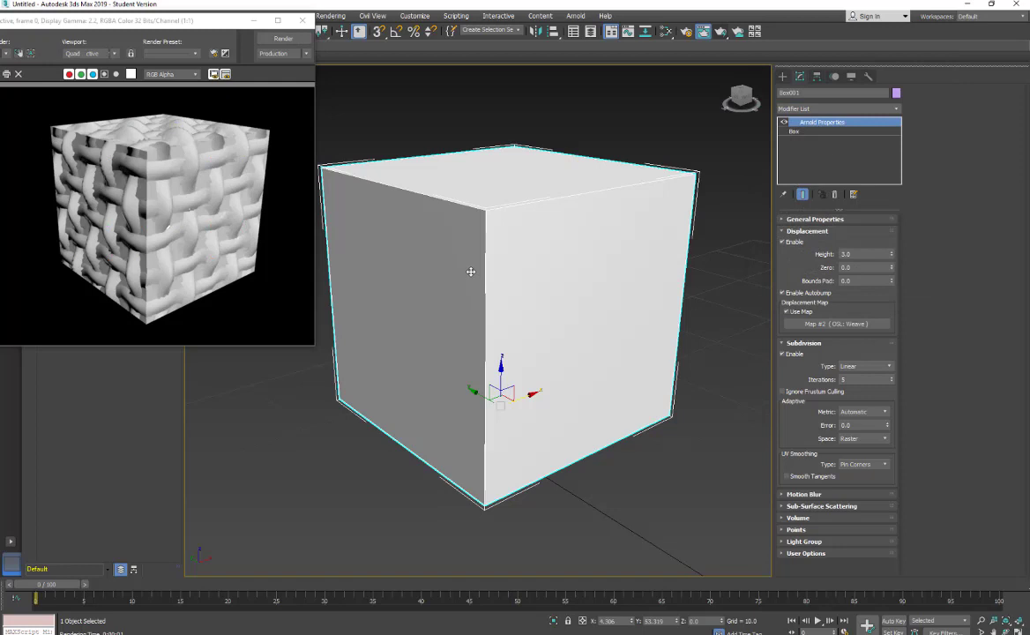
pyautogui.scroll(3, 470, 272)
pyautogui.click(280, 39)
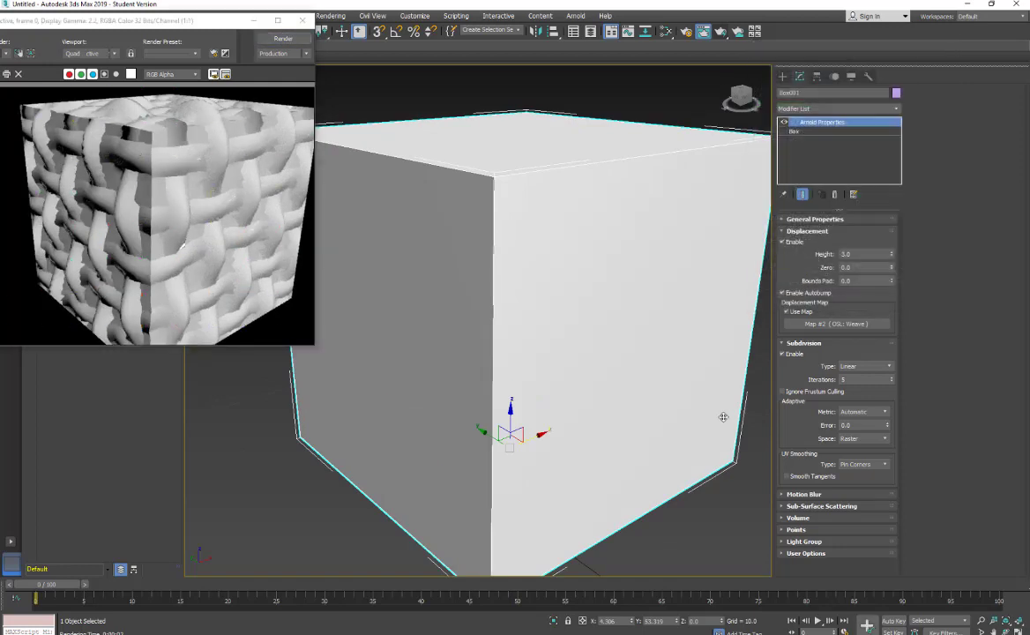
pyautogui.click(892, 376)
pyautogui.click(282, 39)
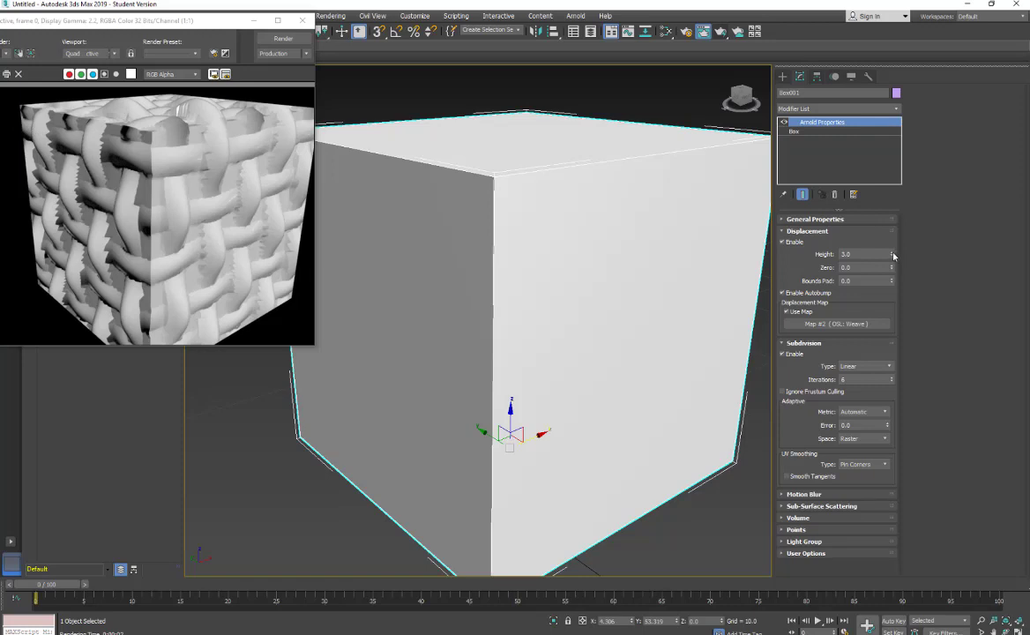
# Raise displacement height to about 5 and render the zoomed-out cube.
pyautogui.moveTo(889, 254); pyautogui.dragTo(889, 238)
pyautogui.click(267, 38)
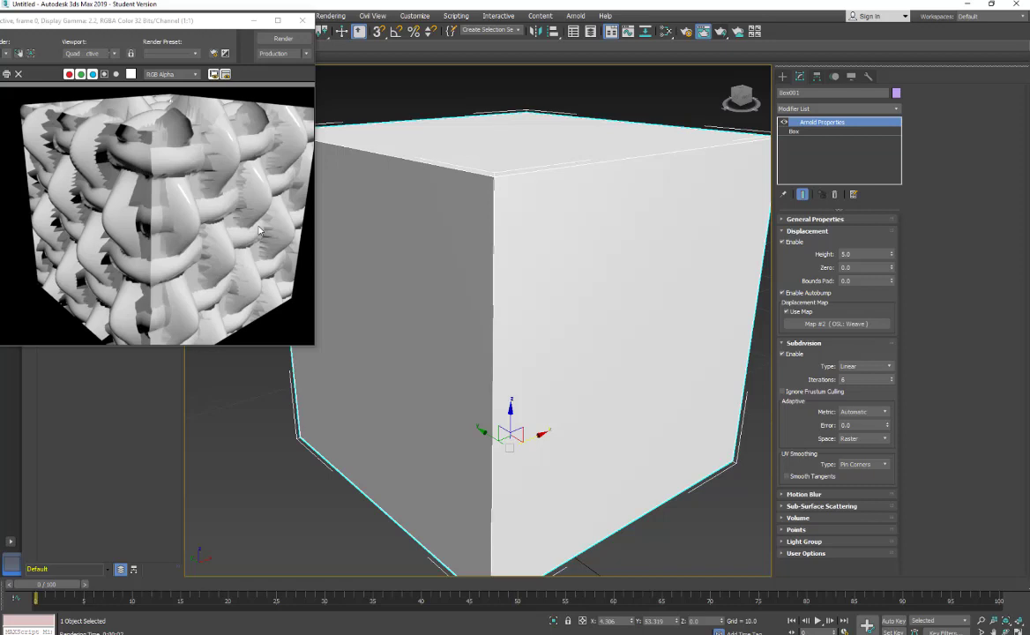
pyautogui.scroll(-2, 452, 222)
pyautogui.click(265, 43)
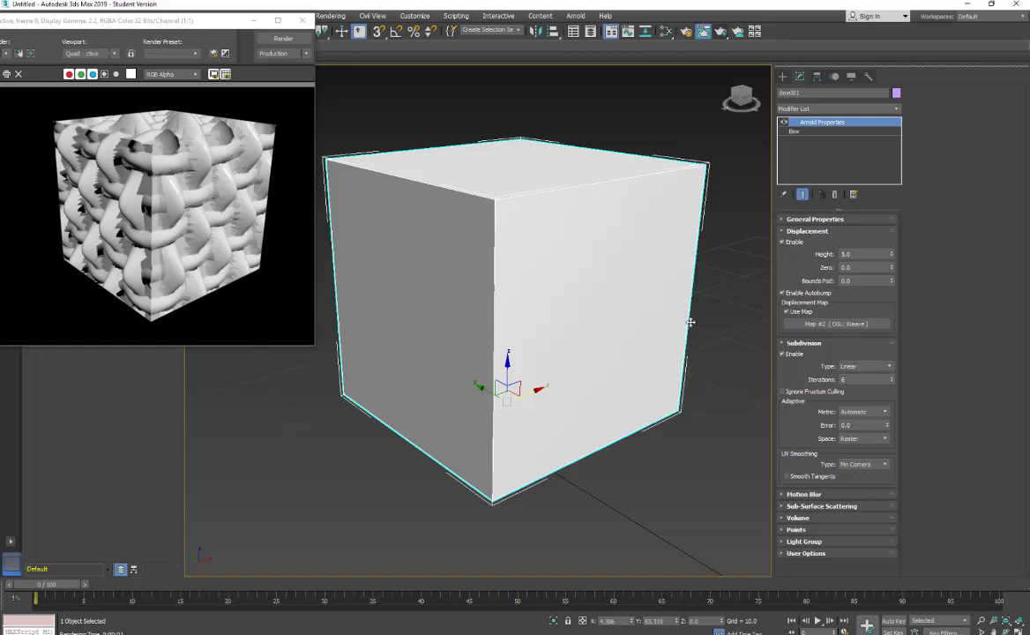
# Set Subdivision Iterations to 8 and render the cube.
pyautogui.doubleClick(855, 380)
pyautogui.write('8')
pyautogui.click(272, 41)
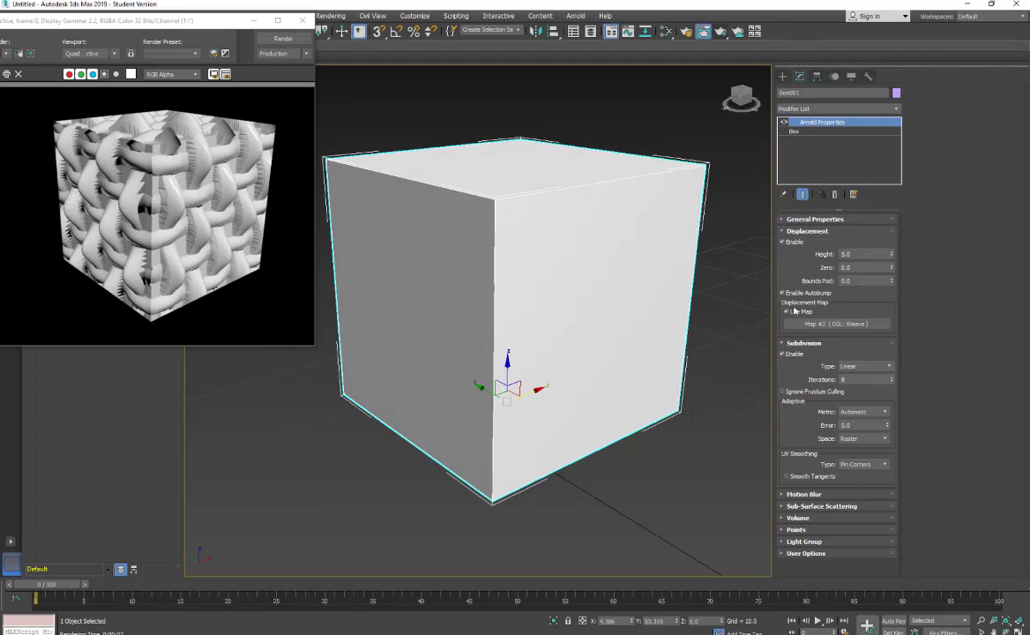
# Set Bounds Pad to 5 and re-render the woven cube.
pyautogui.click(841, 281)
pyautogui.write('5')
pyautogui.click(278, 39)
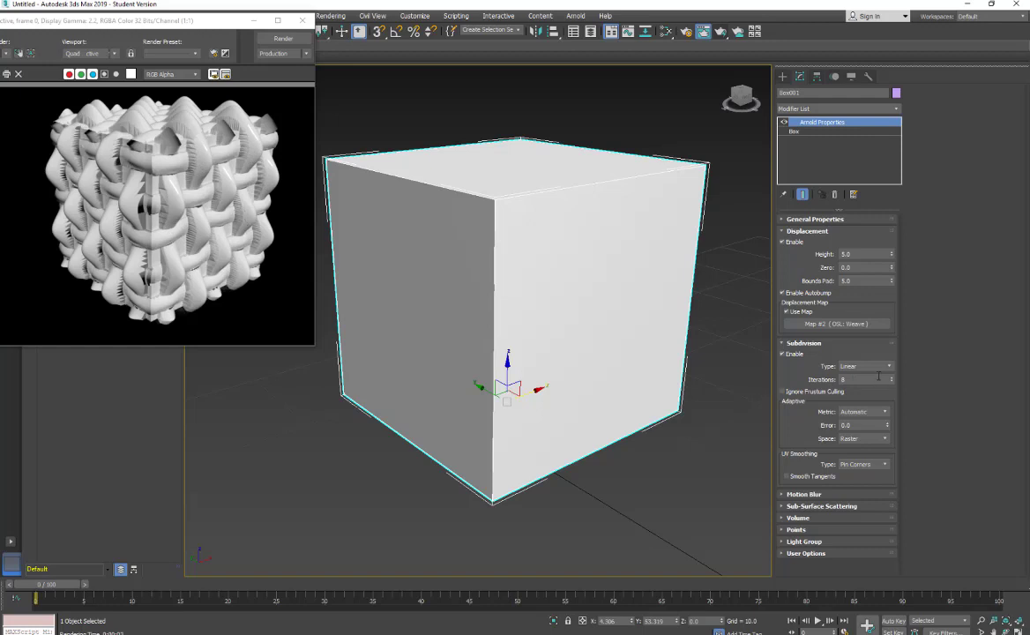
# Enter 10 for Box001's Subdivision Iterations and render the cube.
pyautogui.moveTo(881, 380); pyautogui.dragTo(811, 387)
pyautogui.write('10')
pyautogui.click(256, 40)
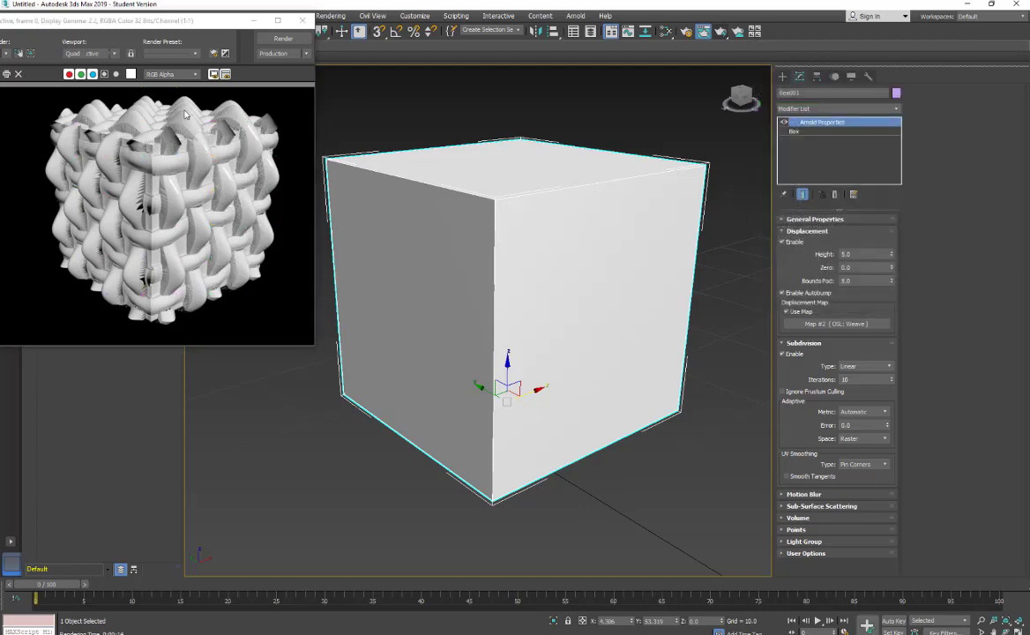
# In the Slate Material Editor, delete the Map #1 wire to Material #25 base_color, then render.
pyautogui.click(665, 31)
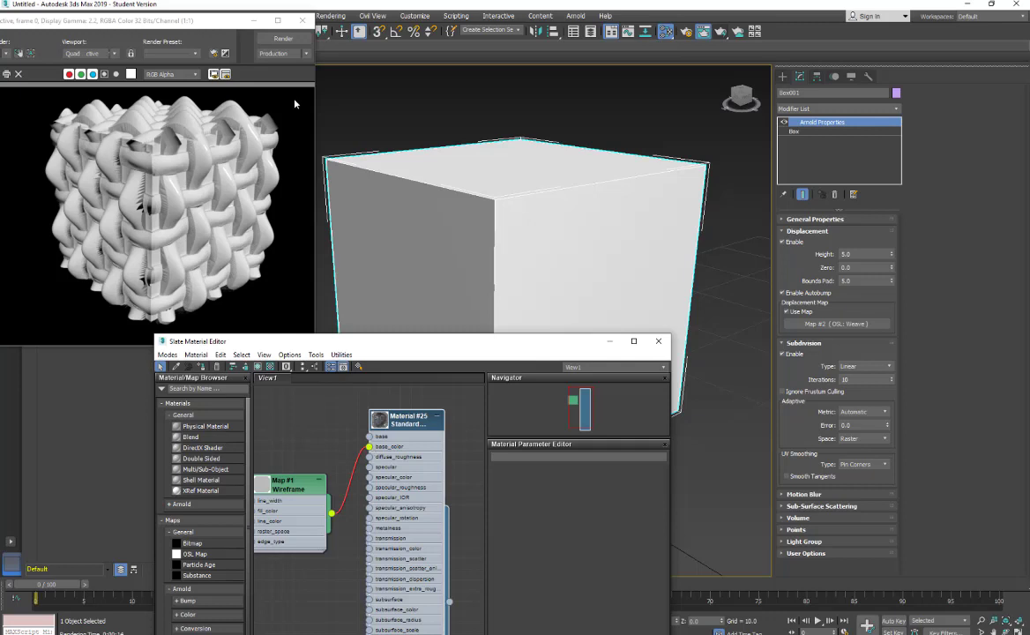
pyautogui.click(268, 38)
pyautogui.click(268, 38)
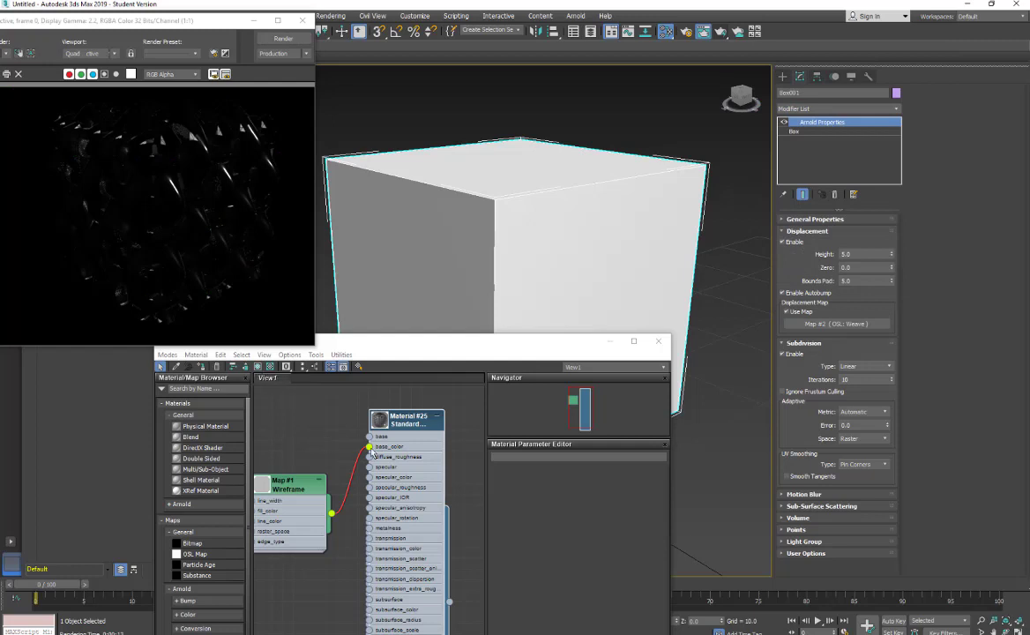
pyautogui.click(307, 412)
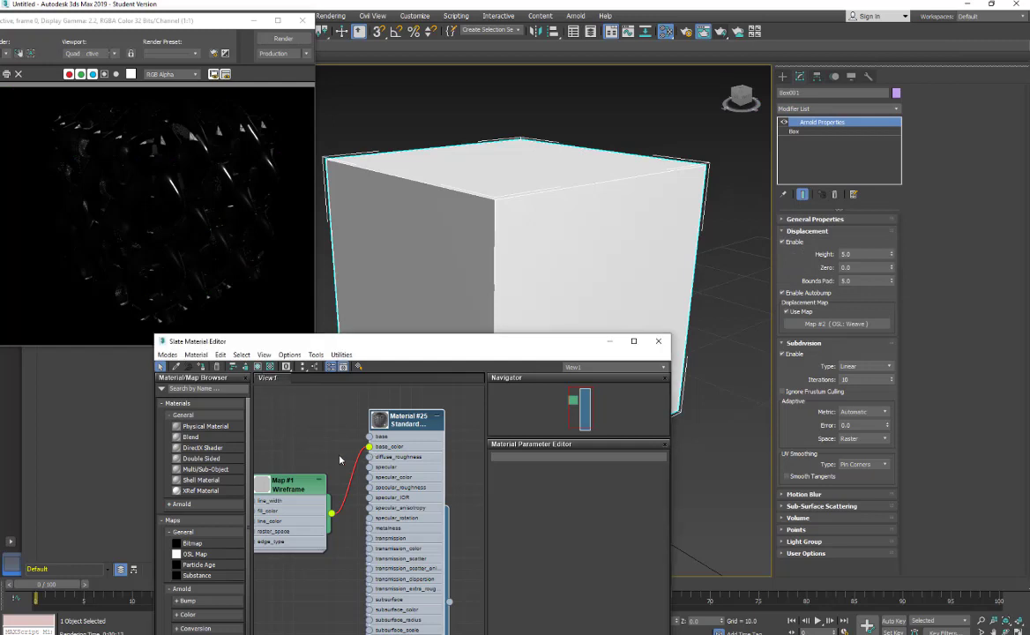
pyautogui.click(657, 341)
pyautogui.click(273, 39)
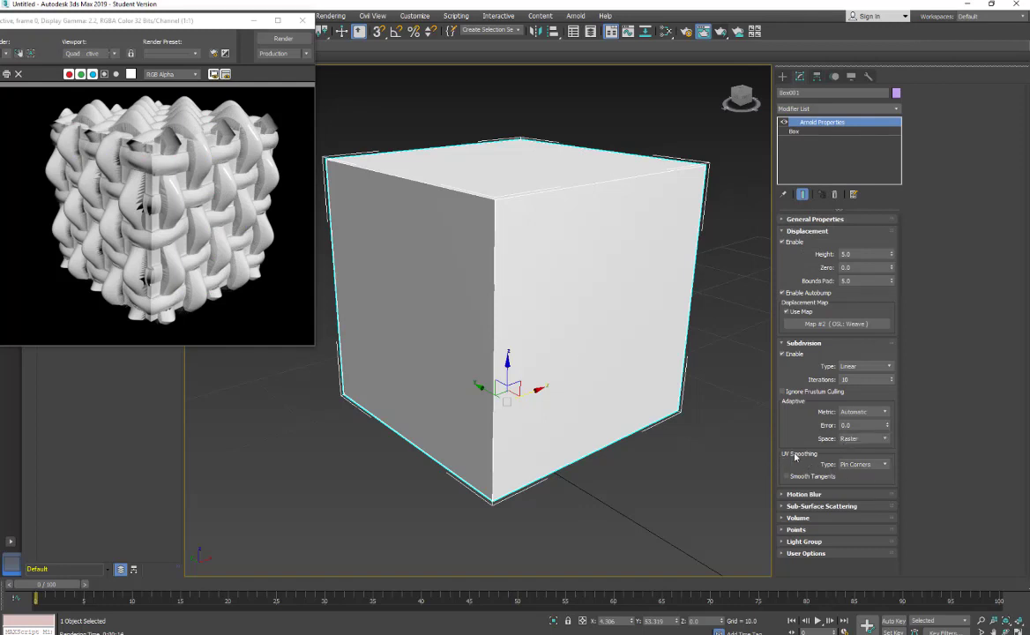
# Enable Smooth Tangents and set UV Smoothing Type to Smooth, rendering after each change.
pyautogui.click(786, 476)
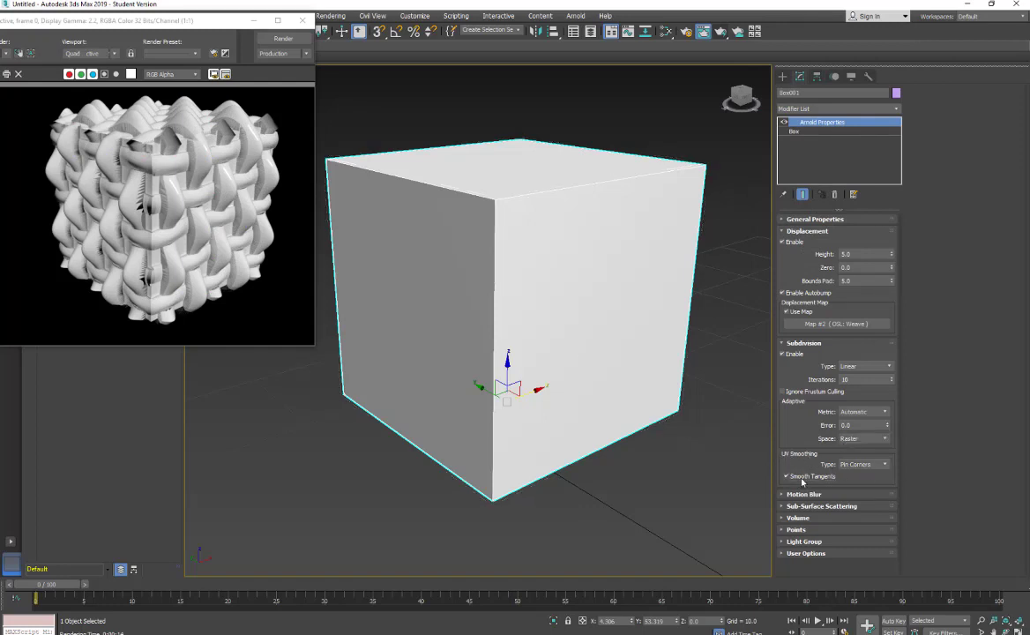
pyautogui.click(281, 41)
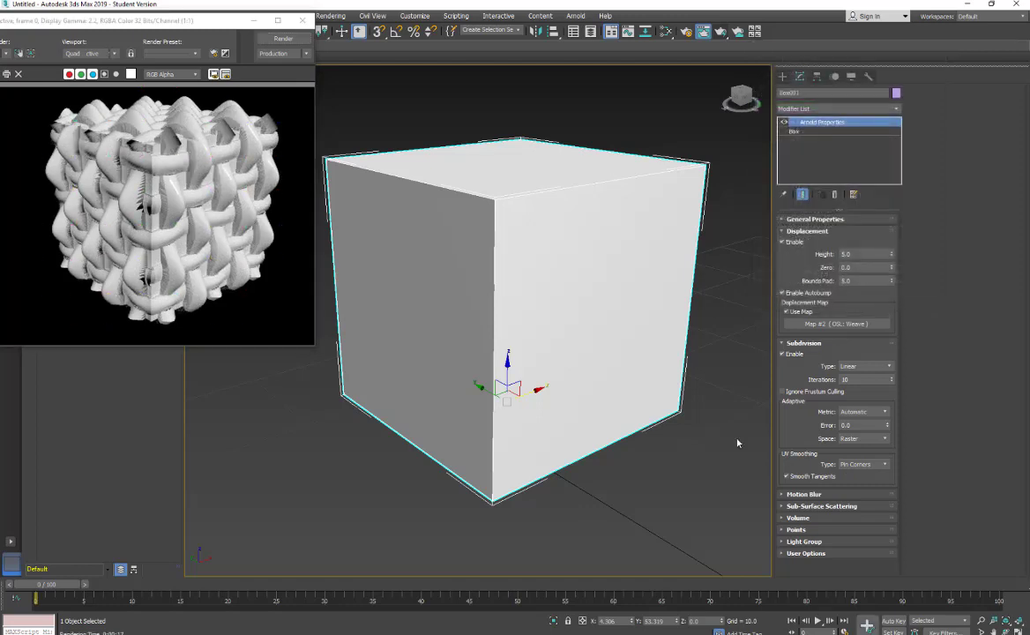
pyautogui.click(882, 464)
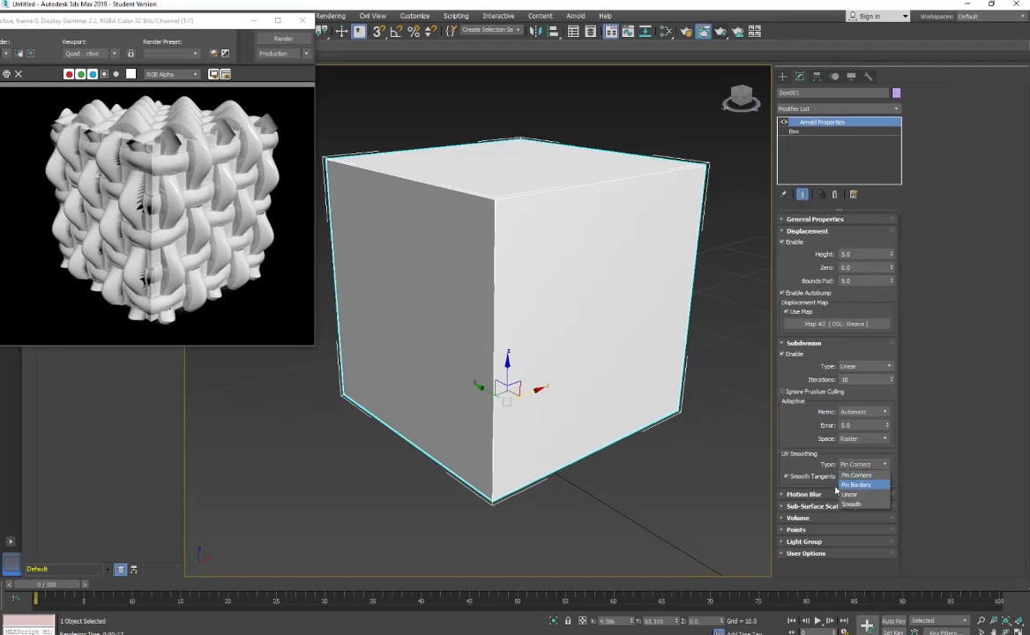
pyautogui.click(850, 504)
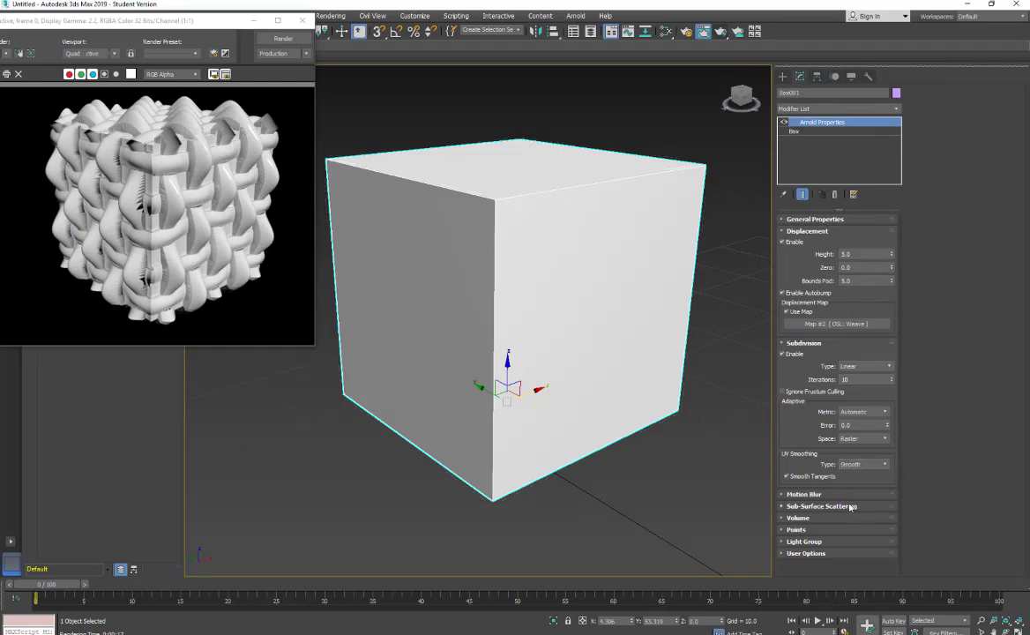
pyautogui.click(252, 41)
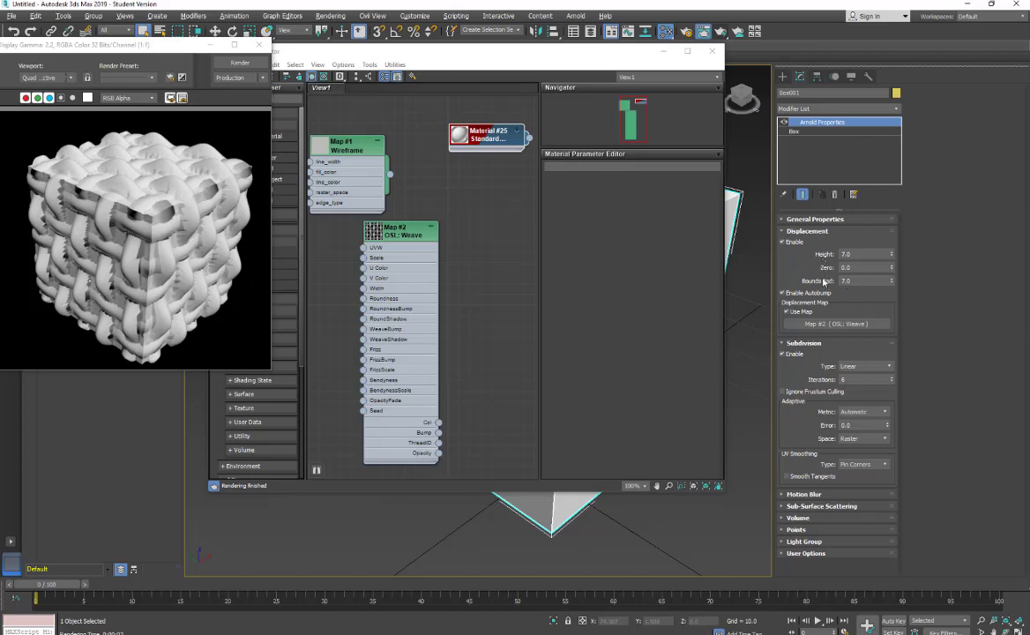
# Open a preview of the Map #2 Weave map.
pyautogui.rightClick(362, 227)
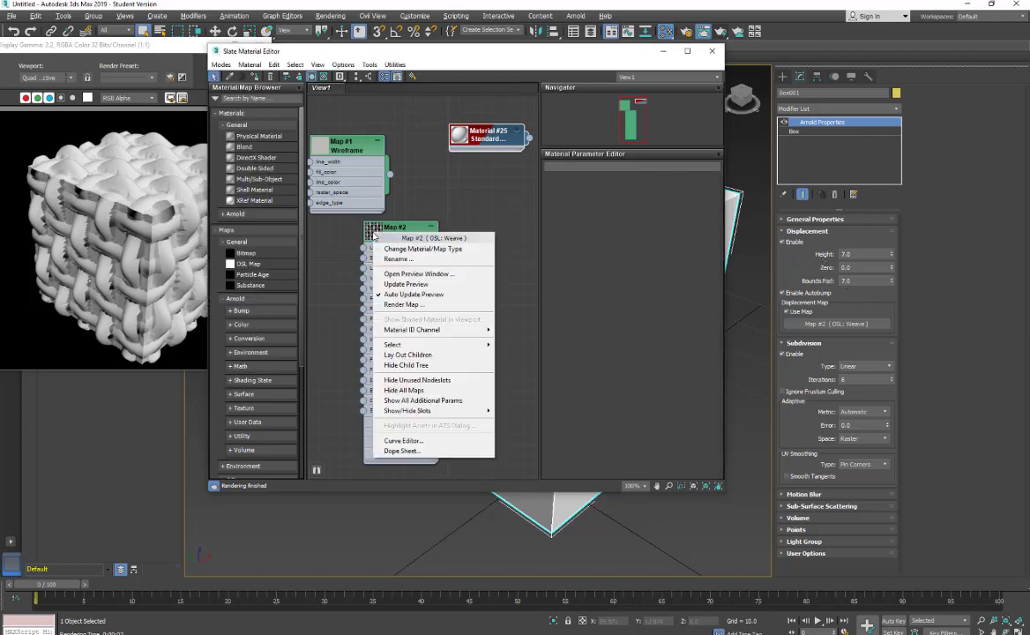
pyautogui.click(390, 274)
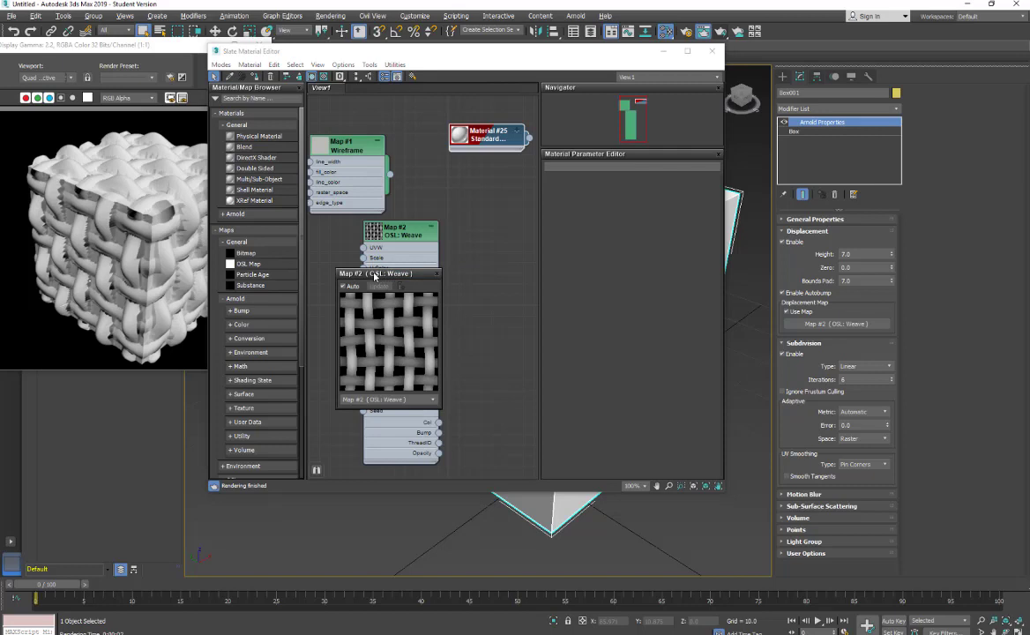
pyautogui.click(360, 250)
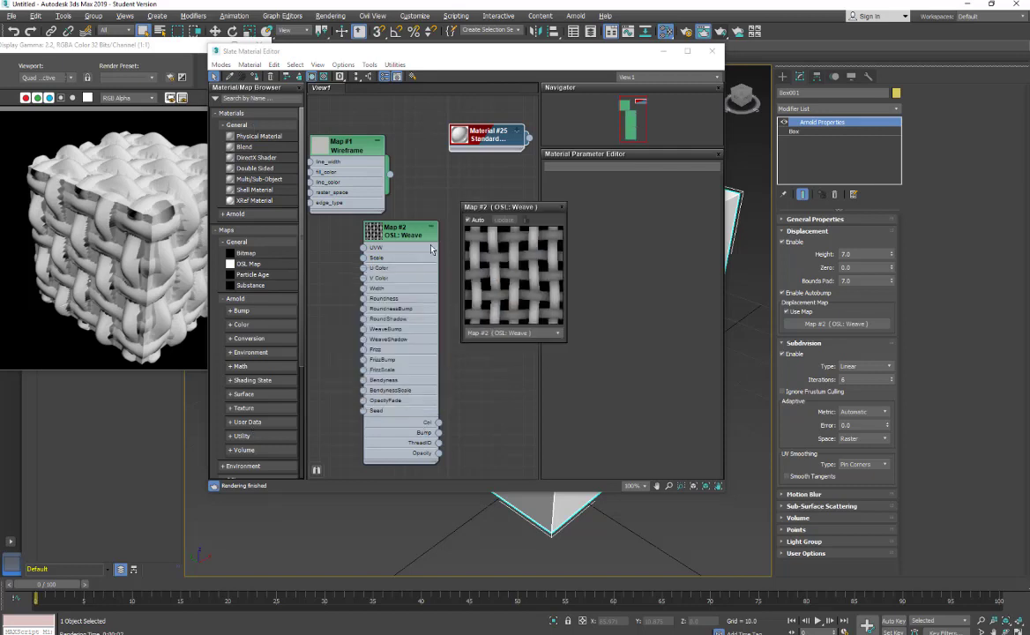
# Set displacement height and Bounds Pad to 5.0 and render the cube.
pyautogui.doubleClick(858, 253)
pyautogui.write('5')
pyautogui.press('Tab')
pyautogui.press('Tab')
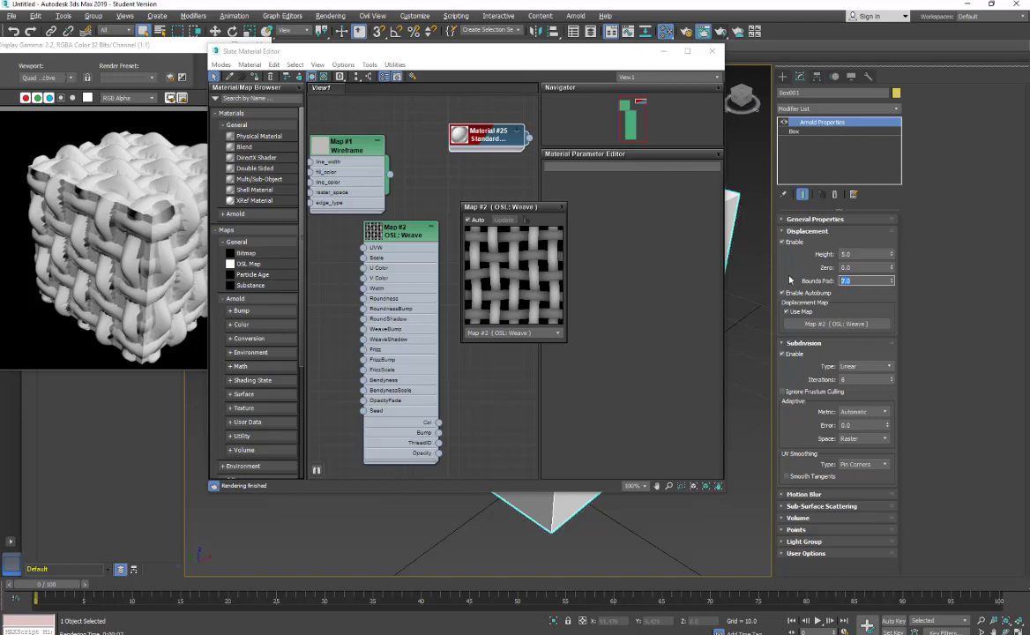
pyautogui.write('5')
pyautogui.press('Return')
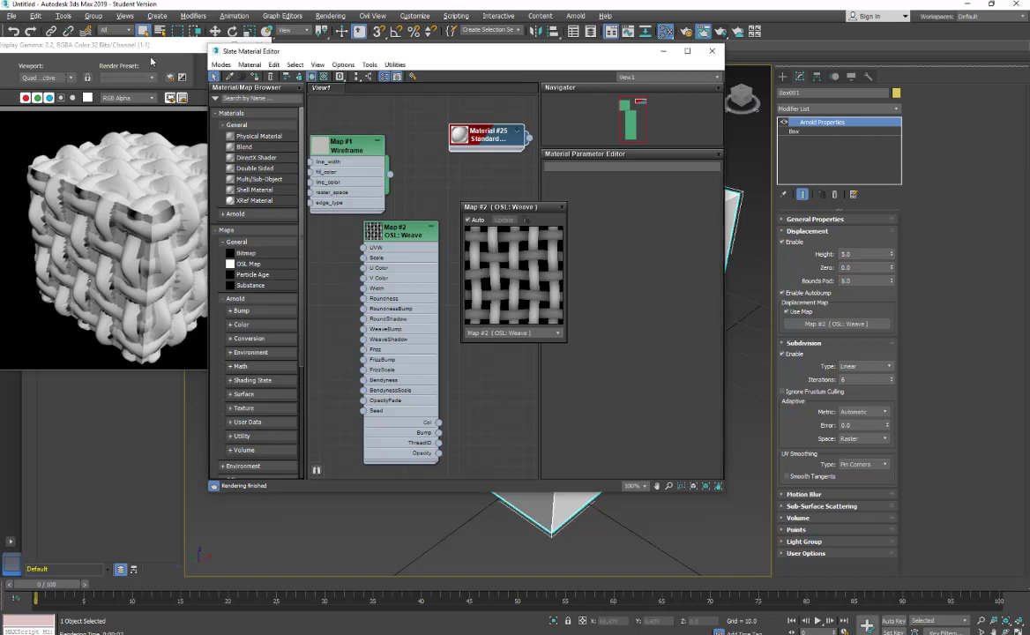
pyautogui.click(138, 50)
pyautogui.click(227, 64)
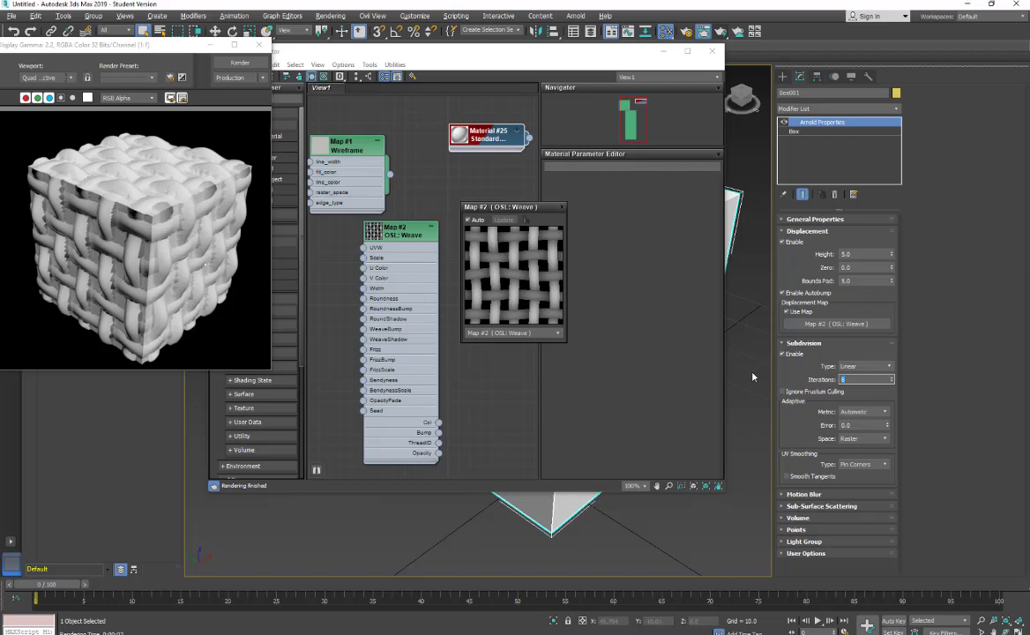
# Enter 8 for Subdivision Iterations and render the cube.
pyautogui.write('8')
pyautogui.click(226, 63)
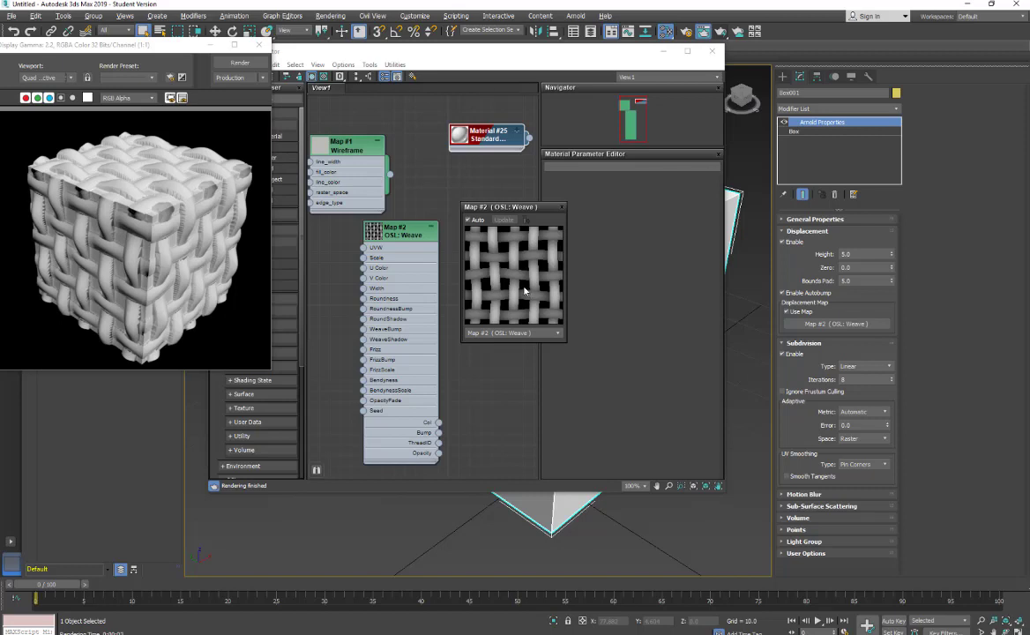
# Try displacement Zero values of 1 and 2, rendering each.
pyautogui.doubleClick(857, 266)
pyautogui.write('1')
pyautogui.click(224, 64)
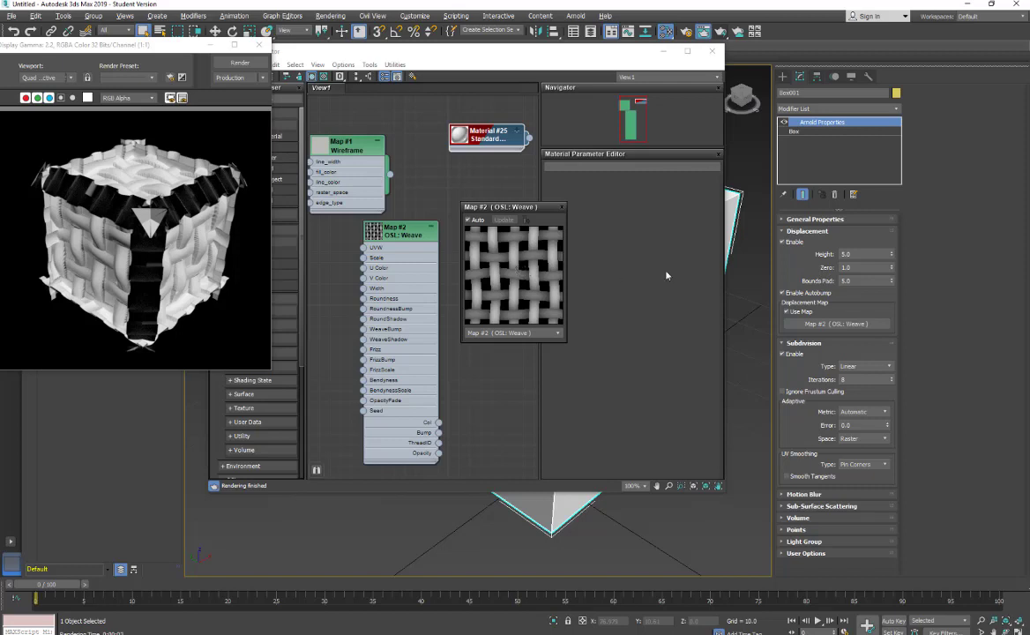
pyautogui.doubleClick(840, 268)
pyautogui.write('2')
pyautogui.click(222, 62)
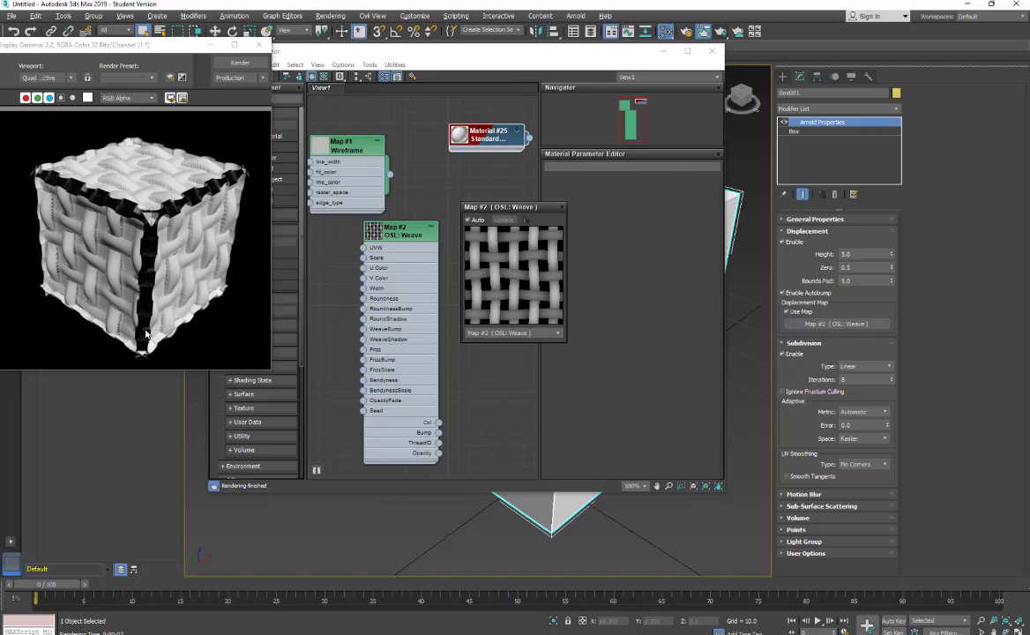
# Set displacement Zero back to 0.0 and render the cube.
pyautogui.doubleClick(858, 267)
pyautogui.write('0')
pyautogui.press('Return')
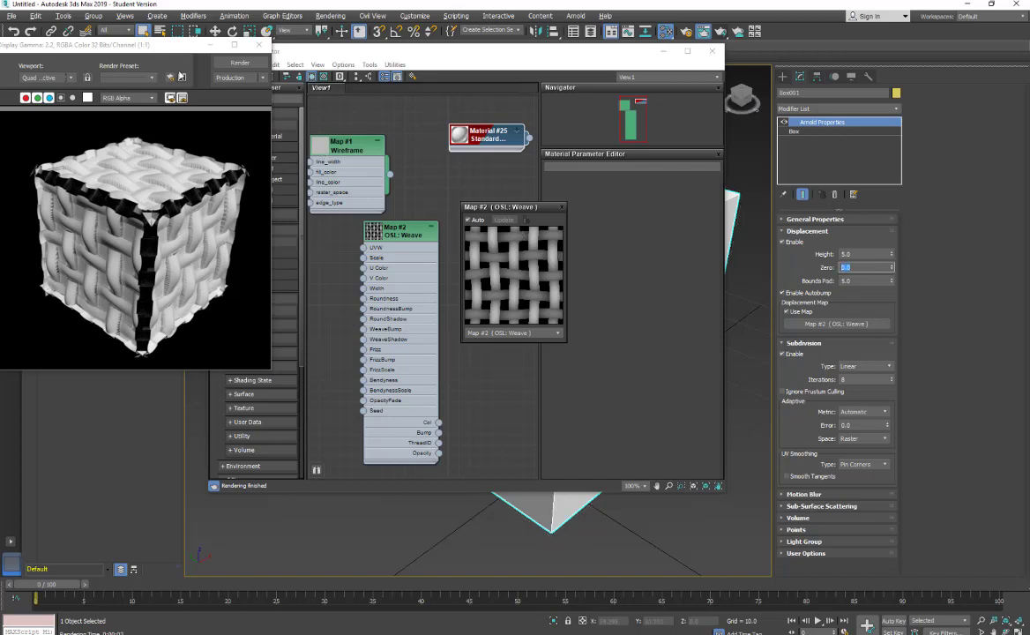
pyautogui.click(238, 62)
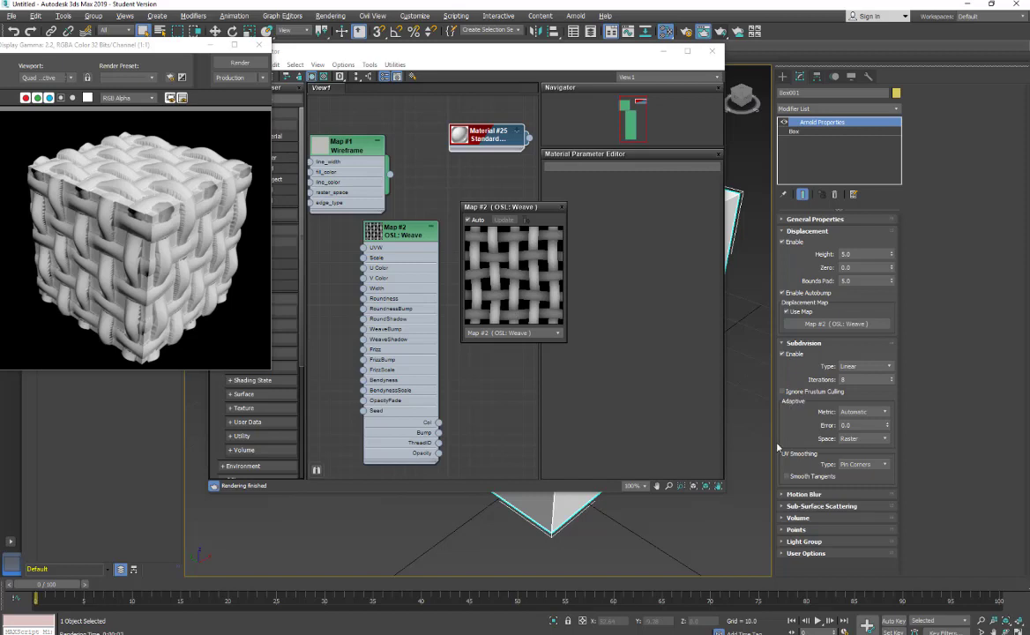
# Enable Smooth Tangents and render, then switch UV smoothing to Pin Borders and render.
pyautogui.click(784, 475)
pyautogui.click(236, 62)
pyautogui.click(862, 464)
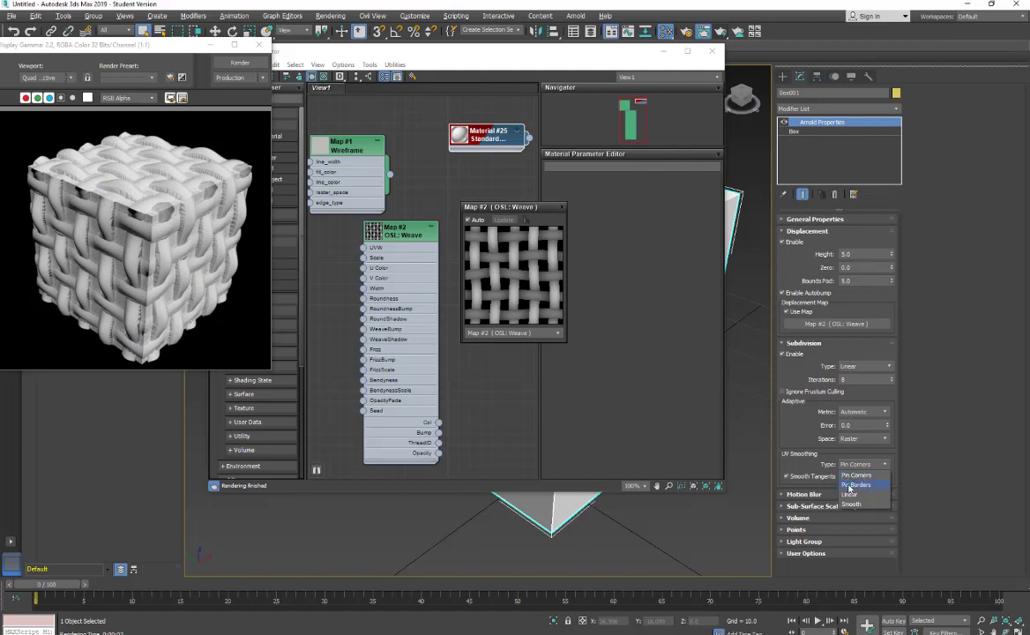
pyautogui.click(853, 485)
pyautogui.click(221, 64)
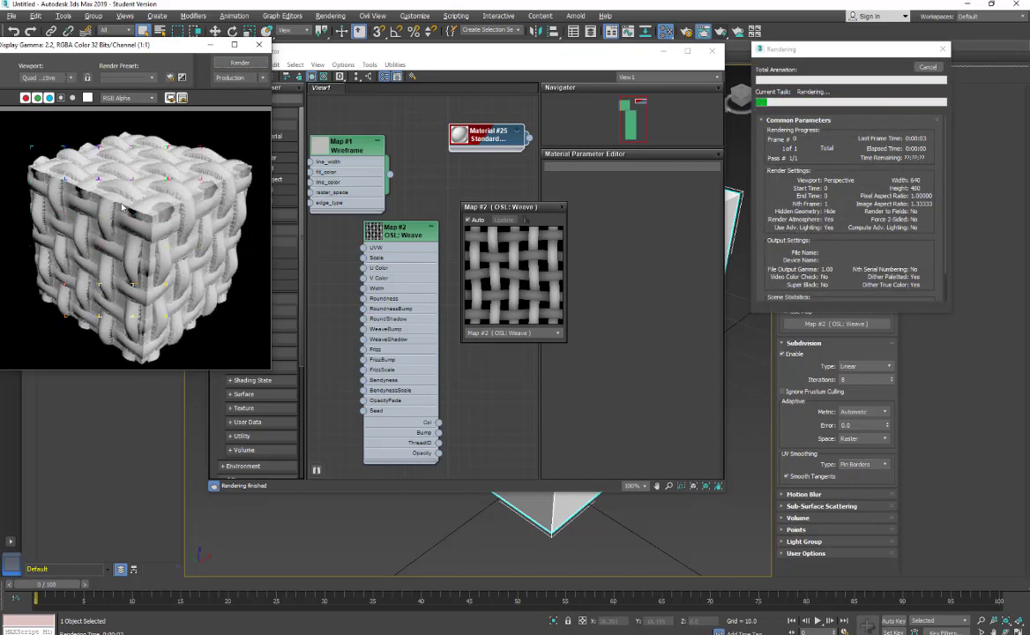
# Render with Linear UV smoothing, then set UV Smoothing Type back to Smooth.
pyautogui.click(883, 465)
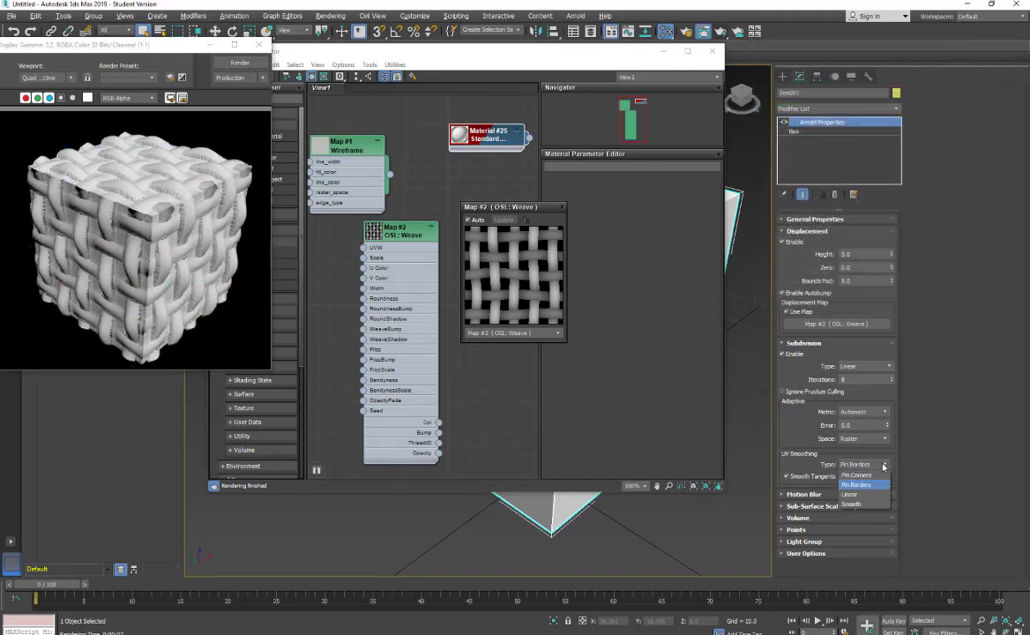
pyautogui.click(849, 495)
pyautogui.click(238, 63)
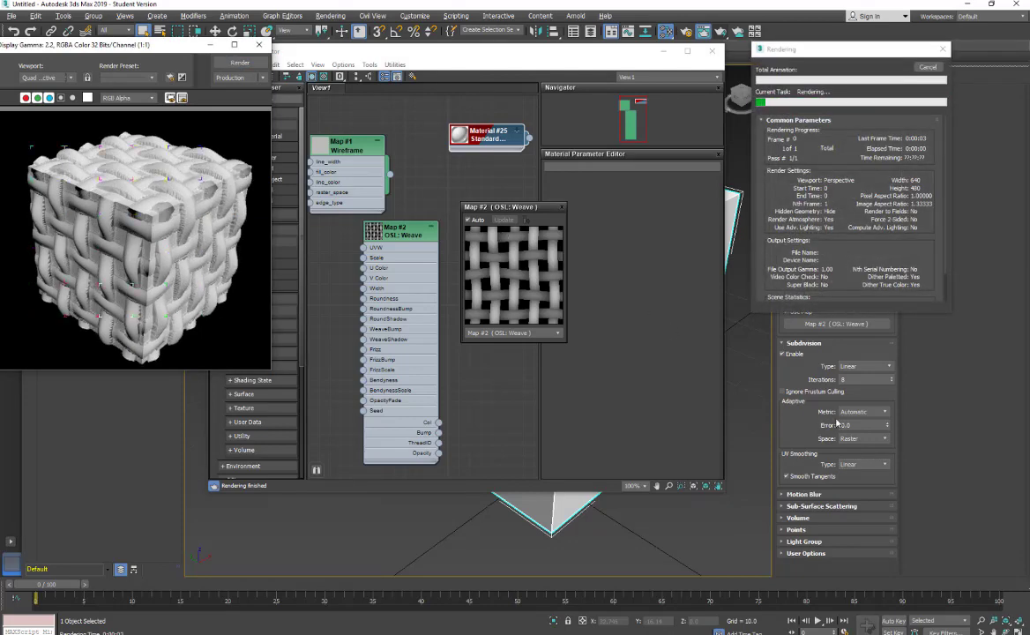
pyautogui.click(864, 463)
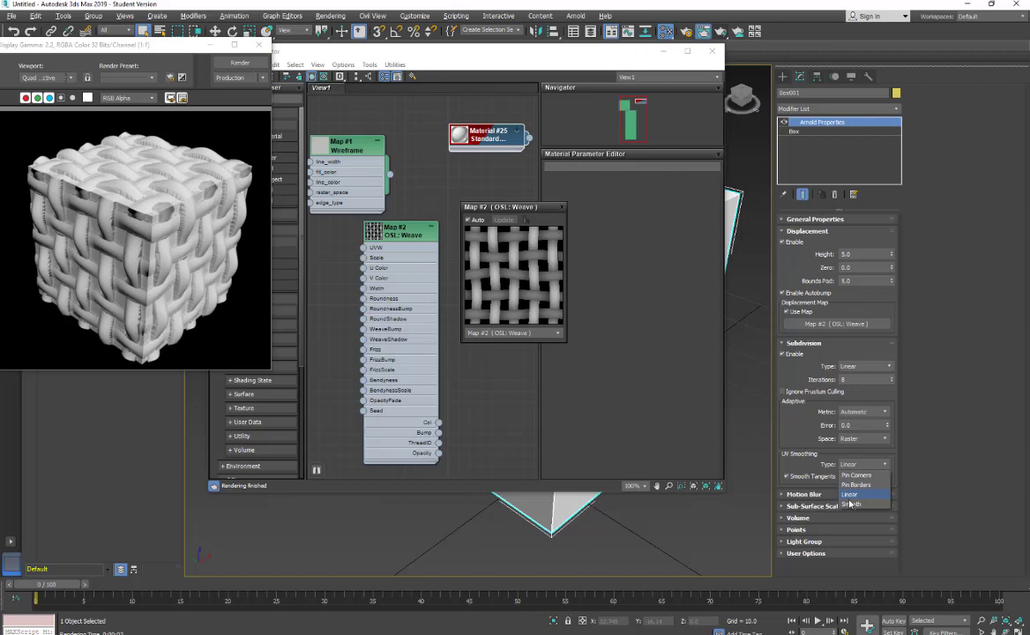
pyautogui.click(852, 504)
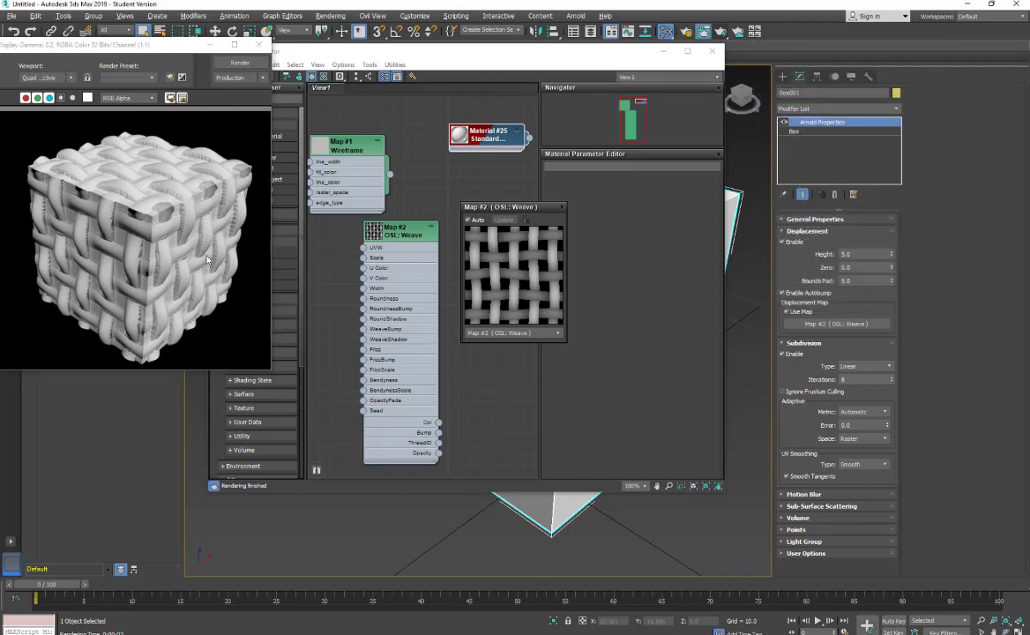
# Enter 10 for Subdivision Iterations and render the Smooth-UV woven cube.
pyautogui.doubleClick(856, 379)
pyautogui.write('10')
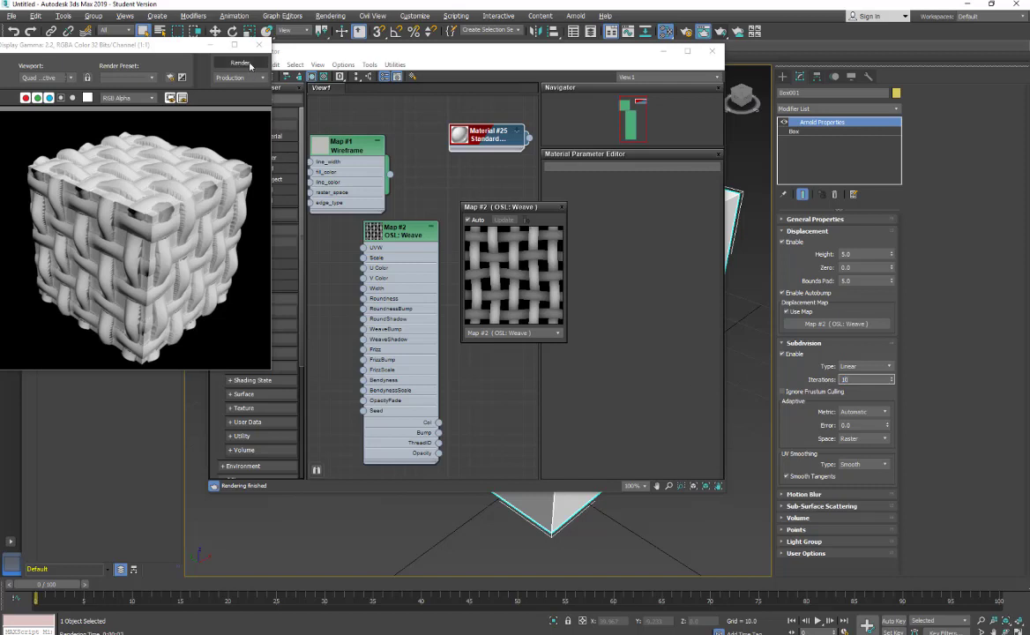
pyautogui.click(250, 66)
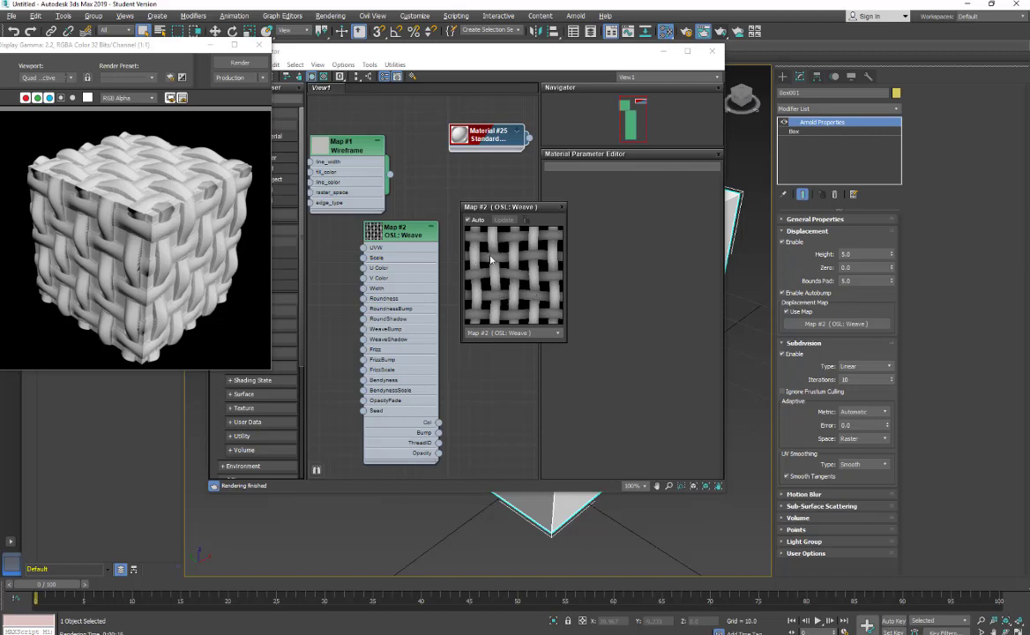
# In the OSL Weave map's parameters, raise OpacityFade from 0.0 to 0.27.
pyautogui.doubleClick(380, 234)
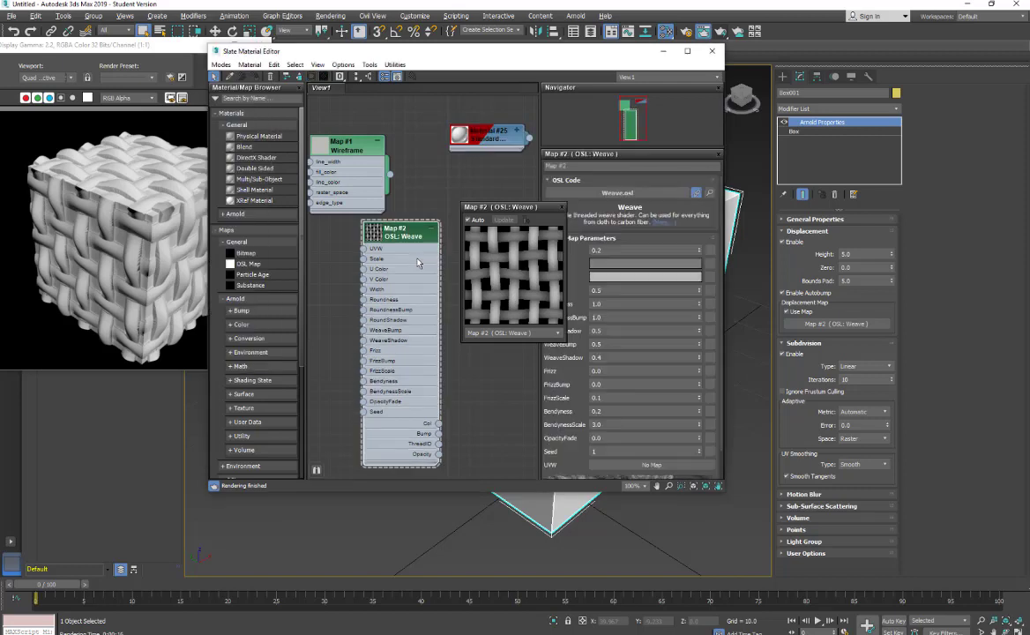
pyautogui.moveTo(523, 208); pyautogui.dragTo(477, 195)
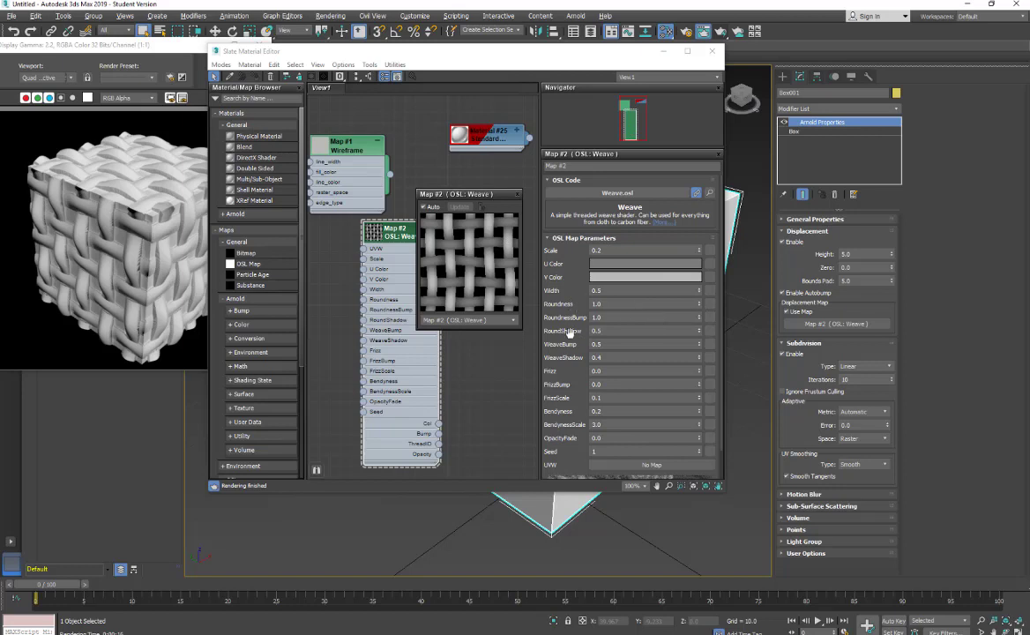
pyautogui.moveTo(569, 378); pyautogui.dragTo(569, 301)
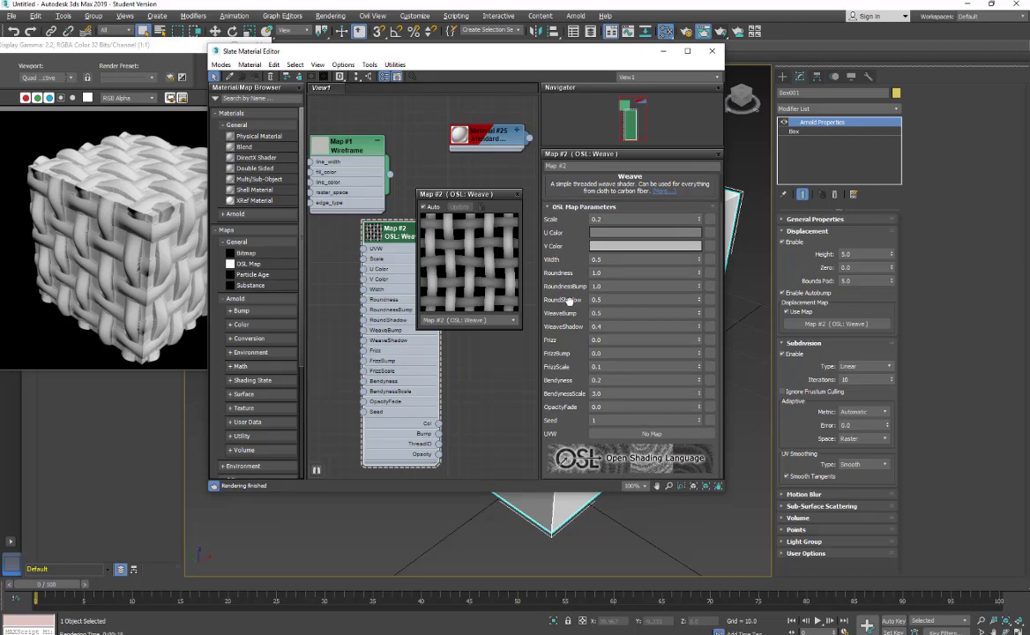
pyautogui.click(699, 404)
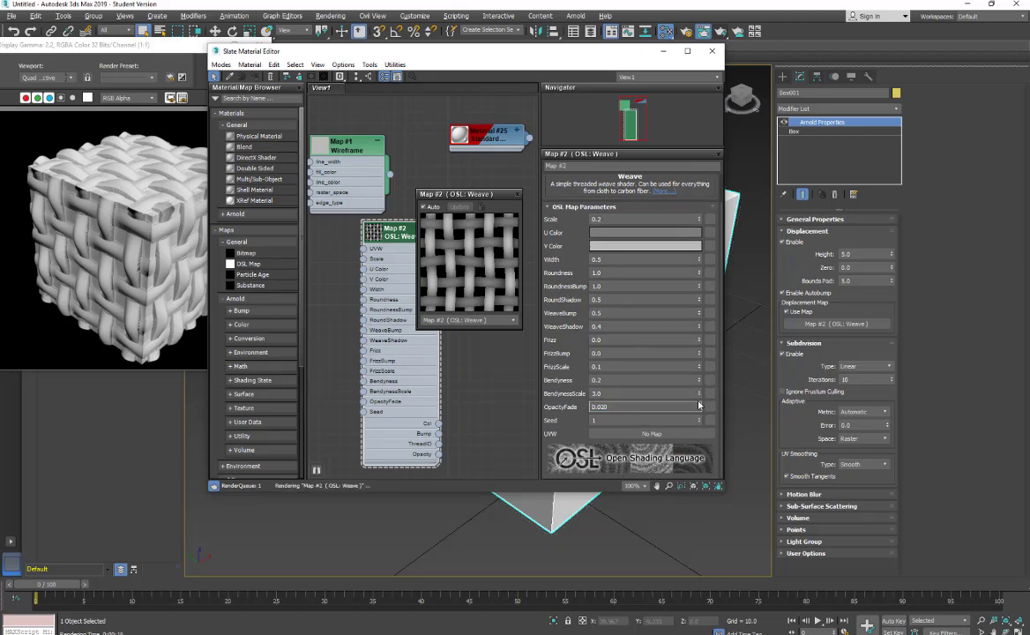
pyautogui.moveTo(699, 405); pyautogui.dragTo(697, 394)
pyautogui.moveTo(43, 46); pyautogui.dragTo(131, 27)
# Clone the current render to the lower left and re-render the cube with OpacityFade 0.27.
pyautogui.click(39, 77)
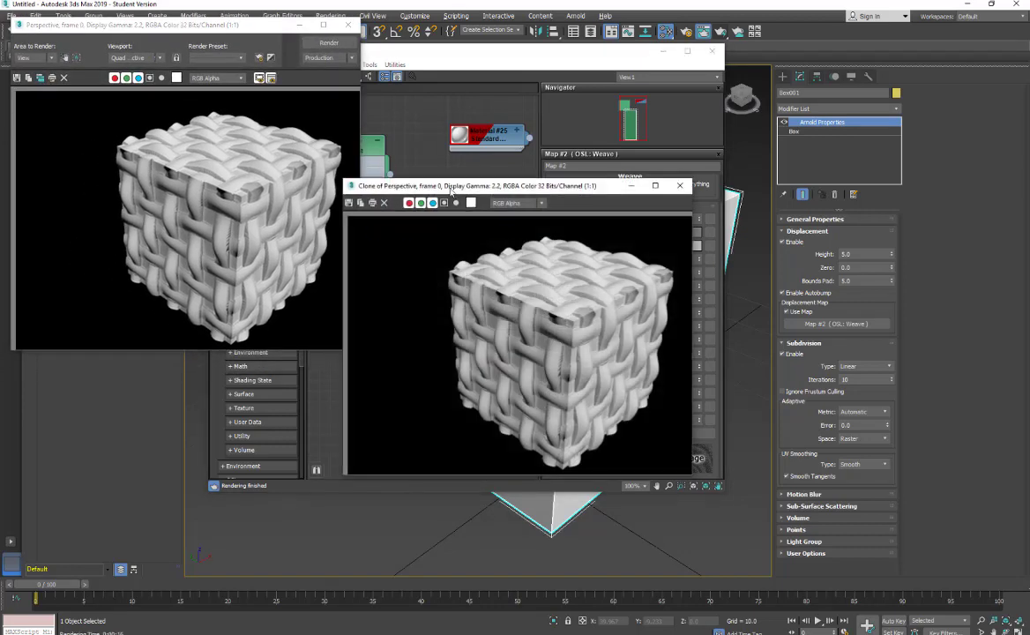
pyautogui.moveTo(458, 183); pyautogui.dragTo(103, 311)
pyautogui.click(328, 42)
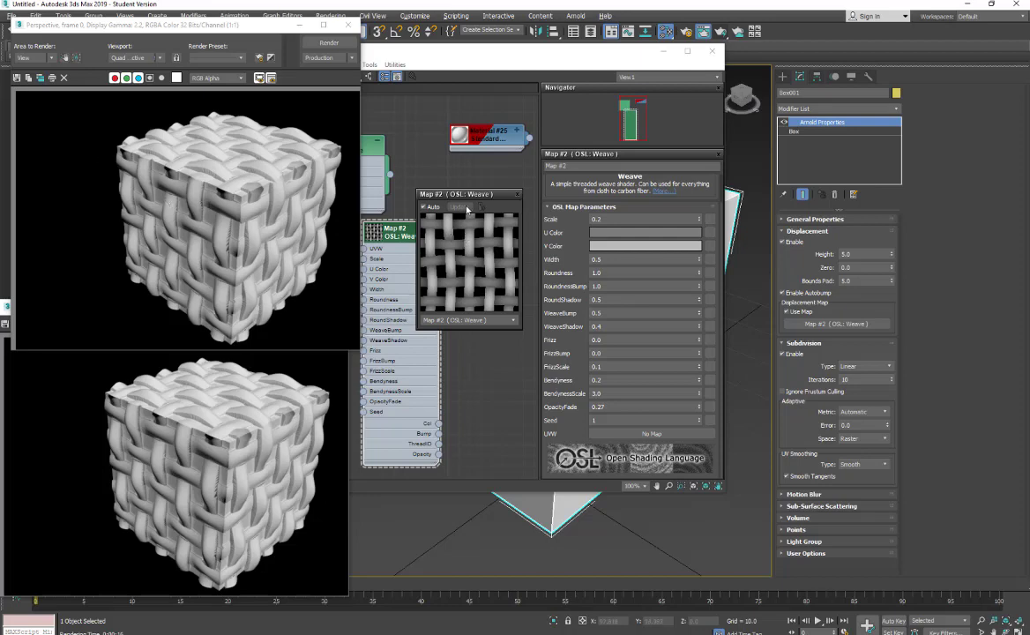
# Close the Weave map preview and the cloned render window after comparing.
pyautogui.click(517, 196)
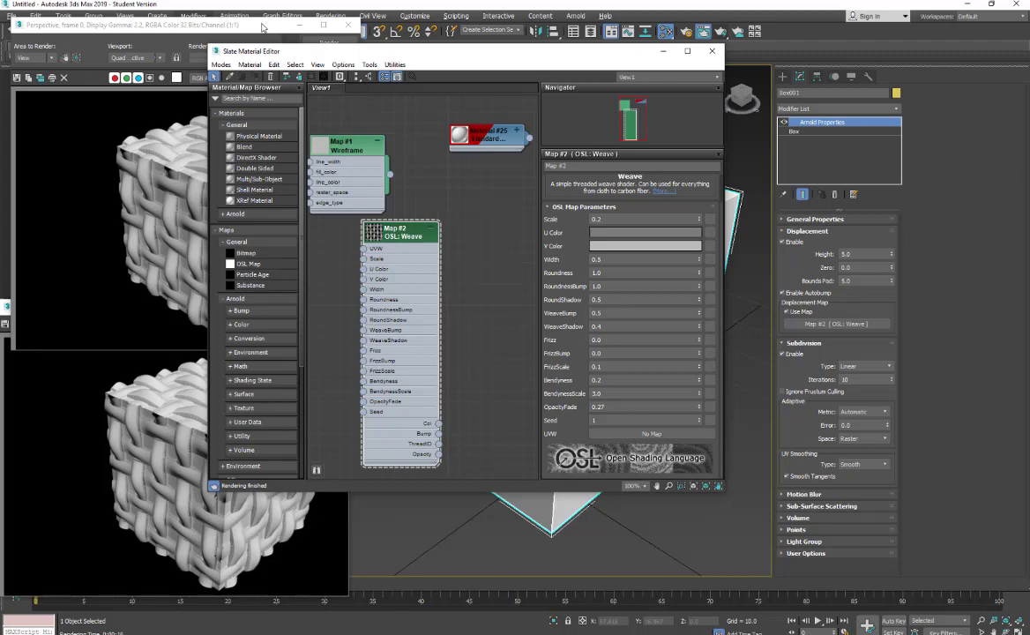
pyautogui.click(211, 24)
pyautogui.click(126, 367)
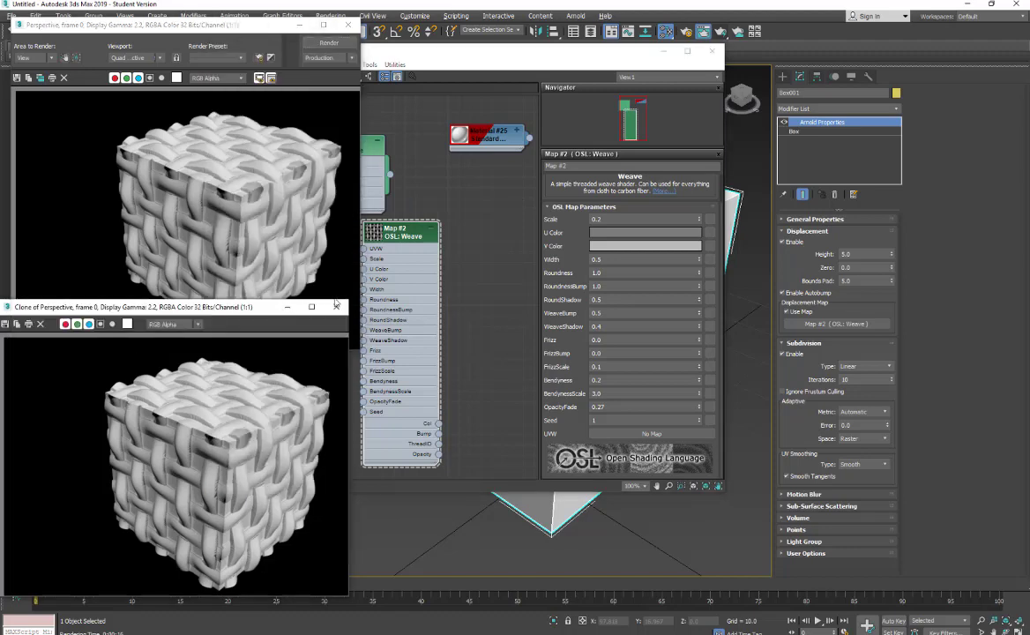